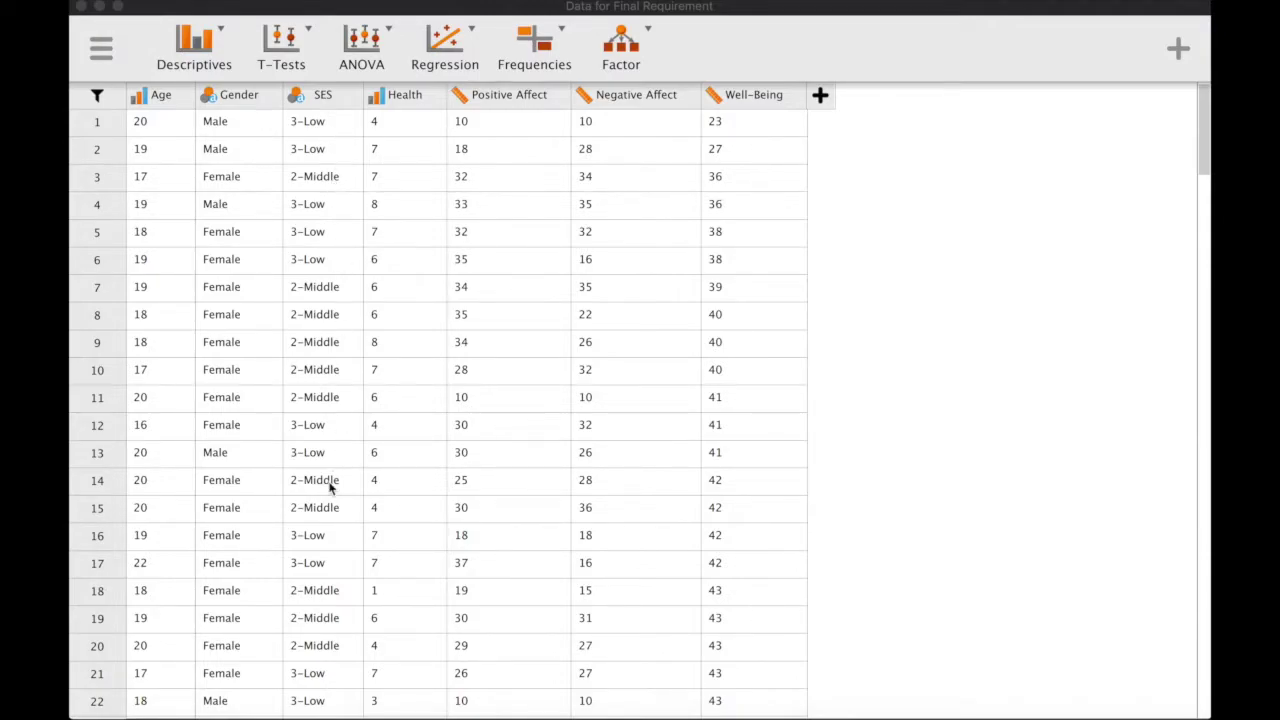
Step: Browse the respondents' data rows, then bring up the ANOVA analysis menu
scroll(330, 487, "down", 10)
scroll(330, 487, "down", 8)
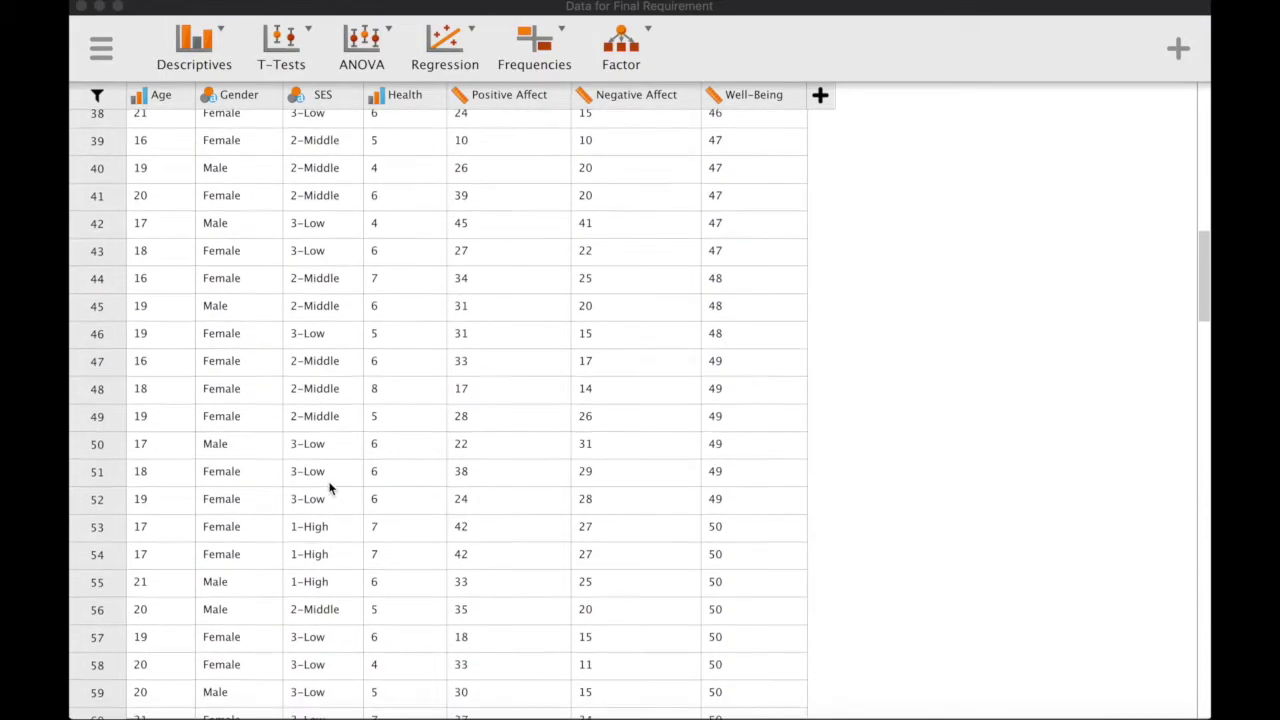
scroll(323, 558, "up", 6)
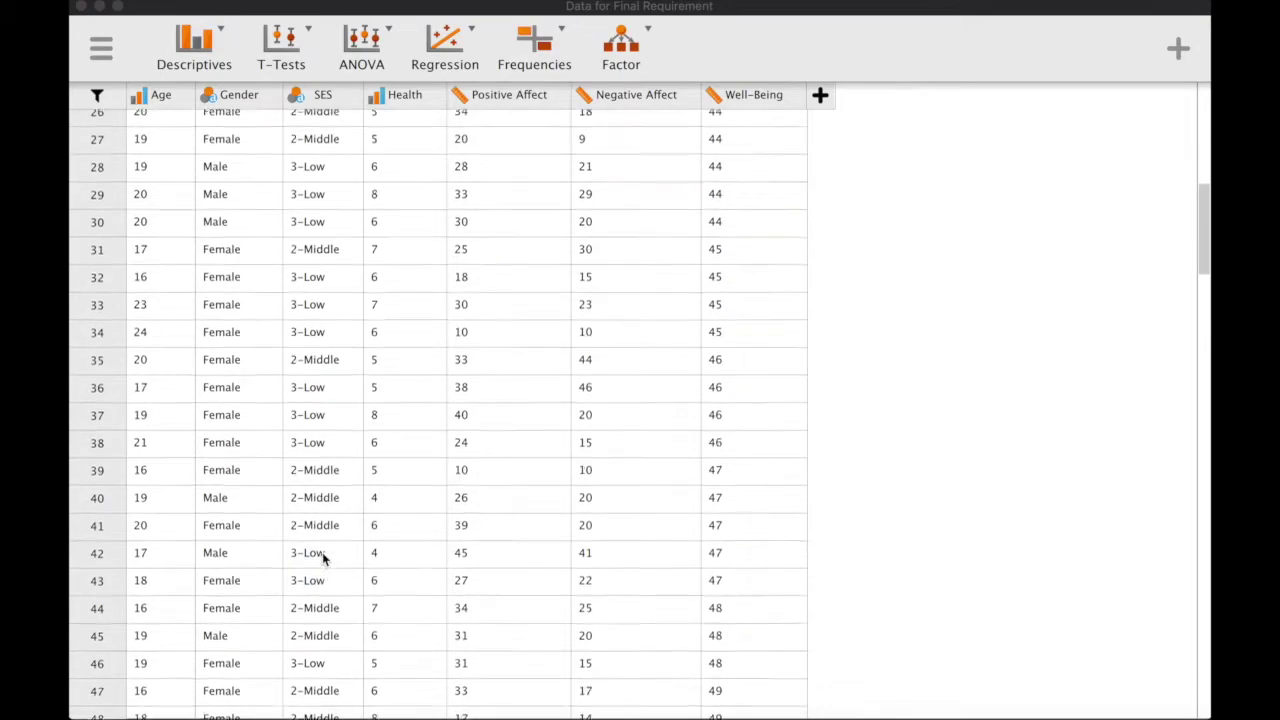
scroll(323, 558, "up", 12)
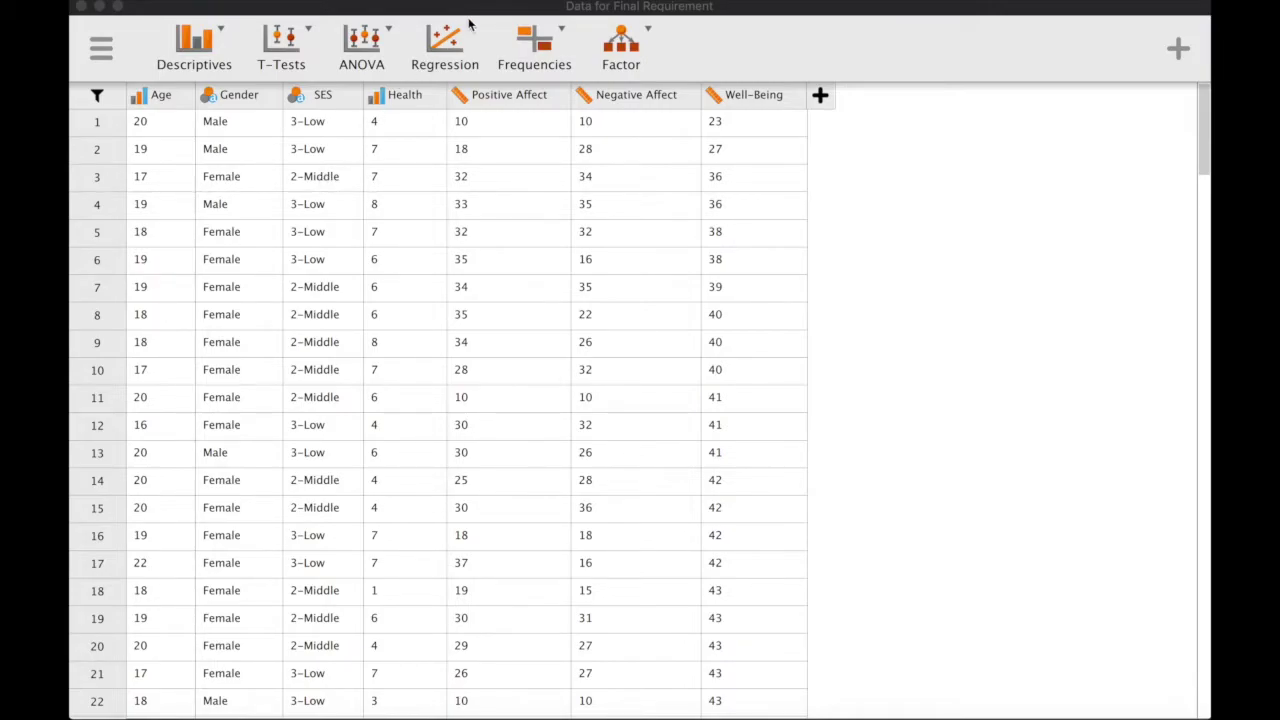
left_click(376, 61)
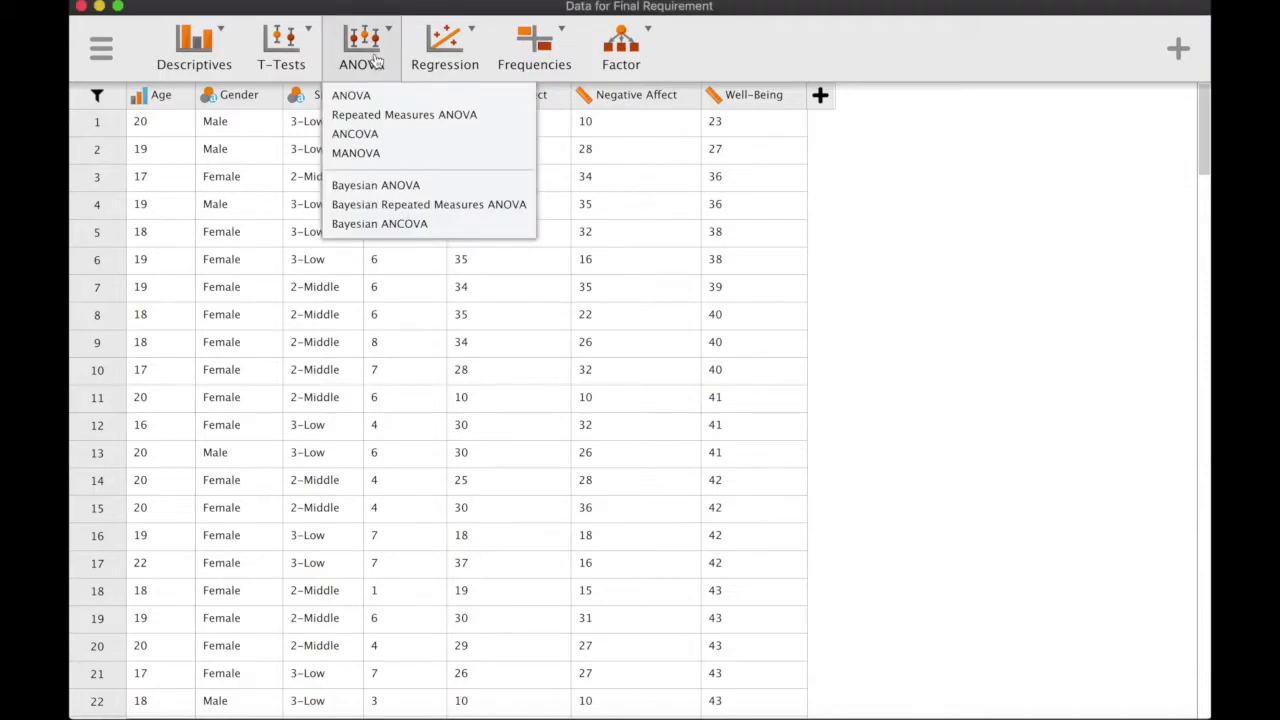
Step: Start a MANOVA with Positive Affect, Negative Affect and Well-Being as dependent variables
left_click(364, 155)
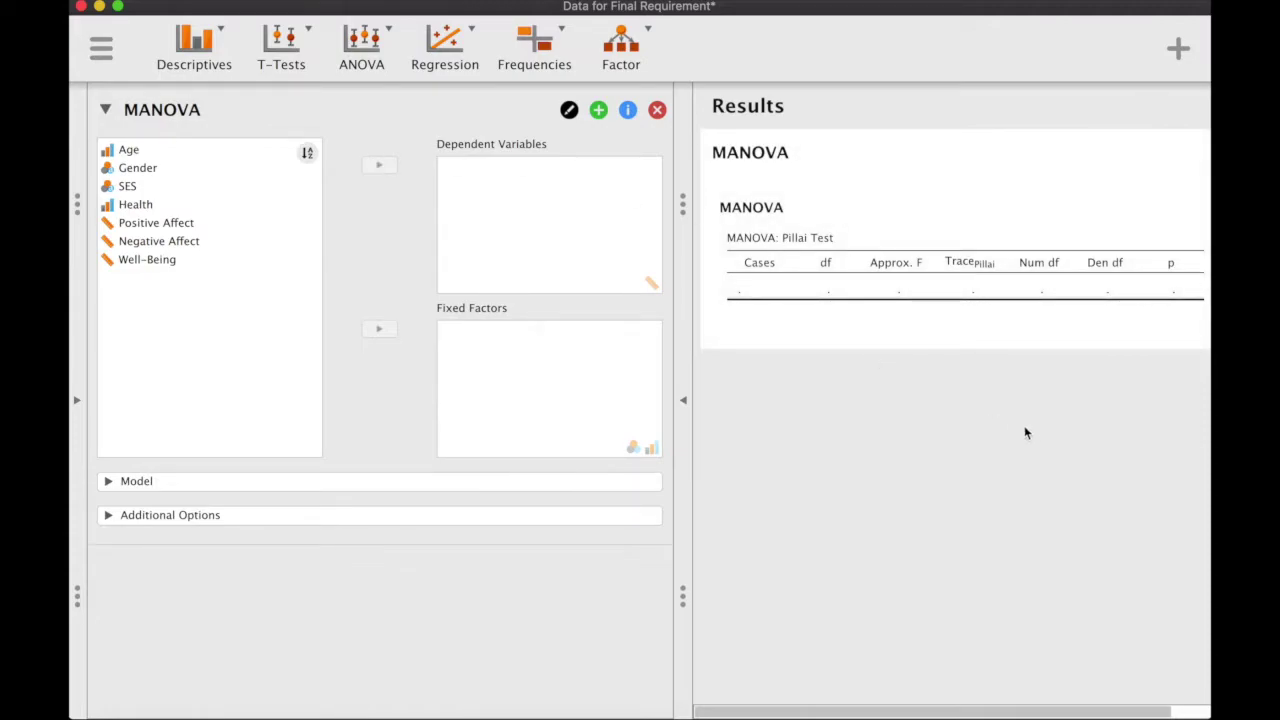
scroll(1033, 430, "right", 2)
scroll(1033, 430, "left", 2)
left_click(171, 262)
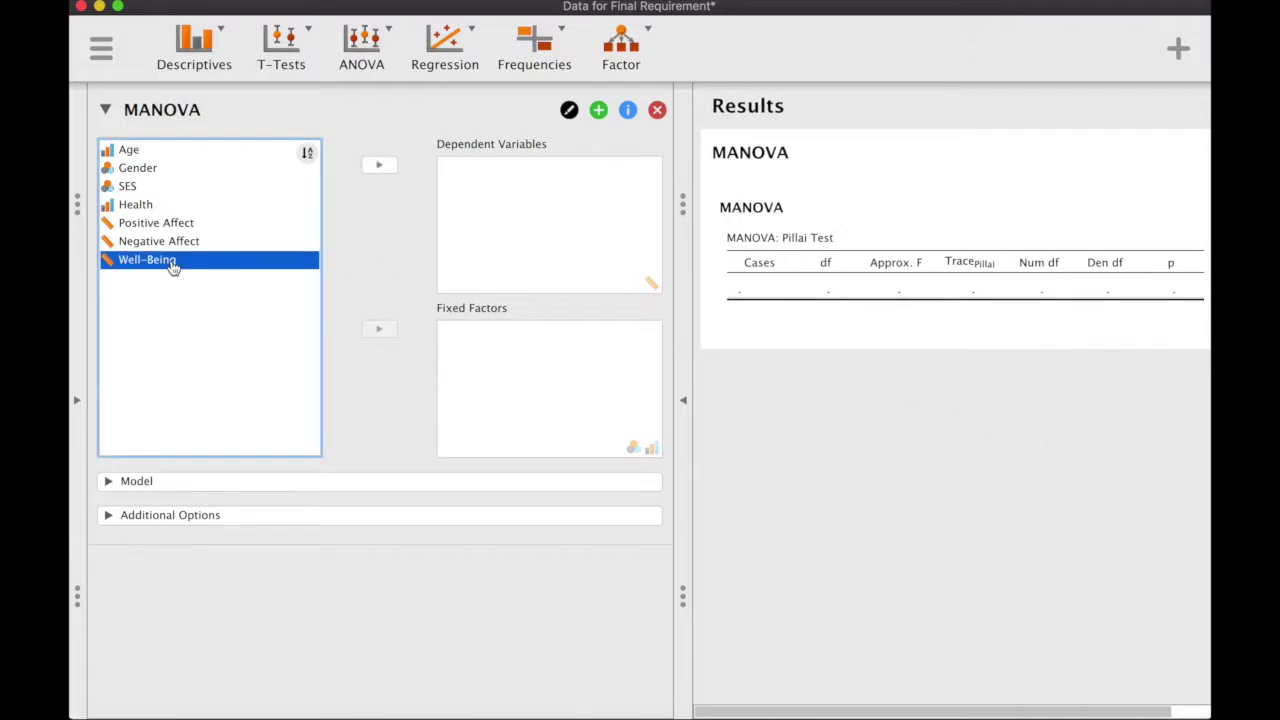
left_click(188, 222)
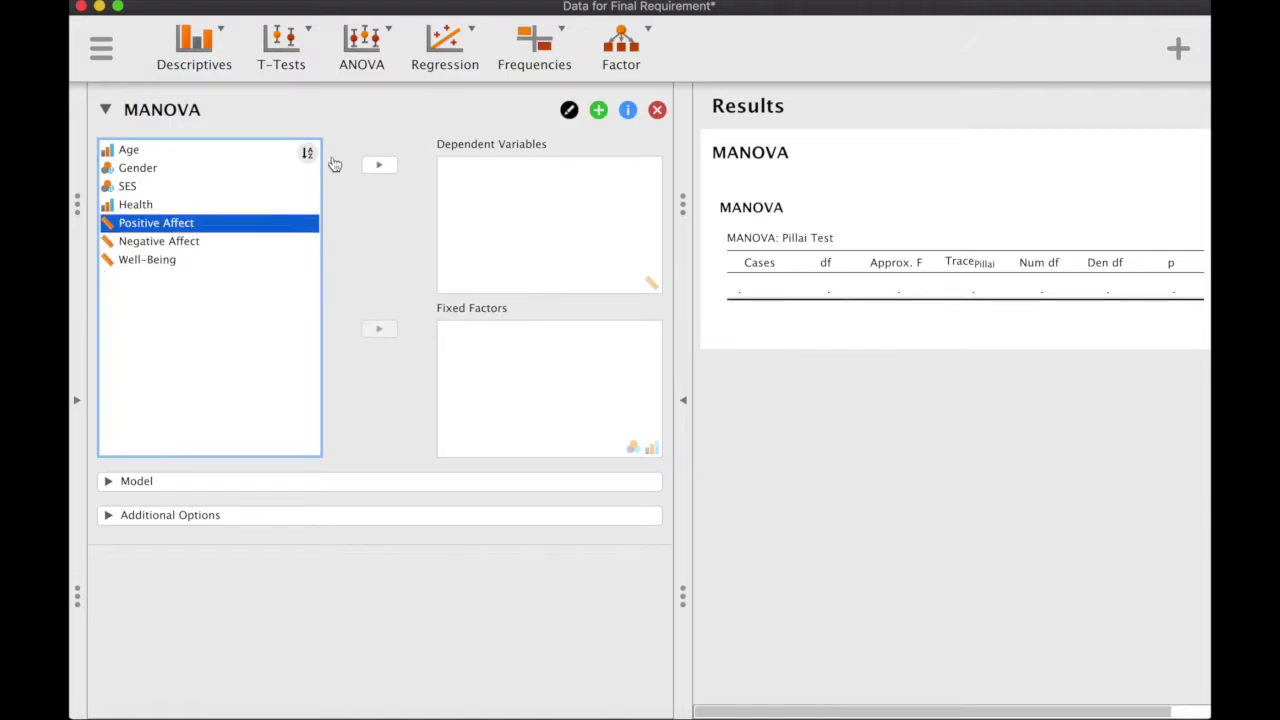
left_click(390, 167)
left_click(198, 228)
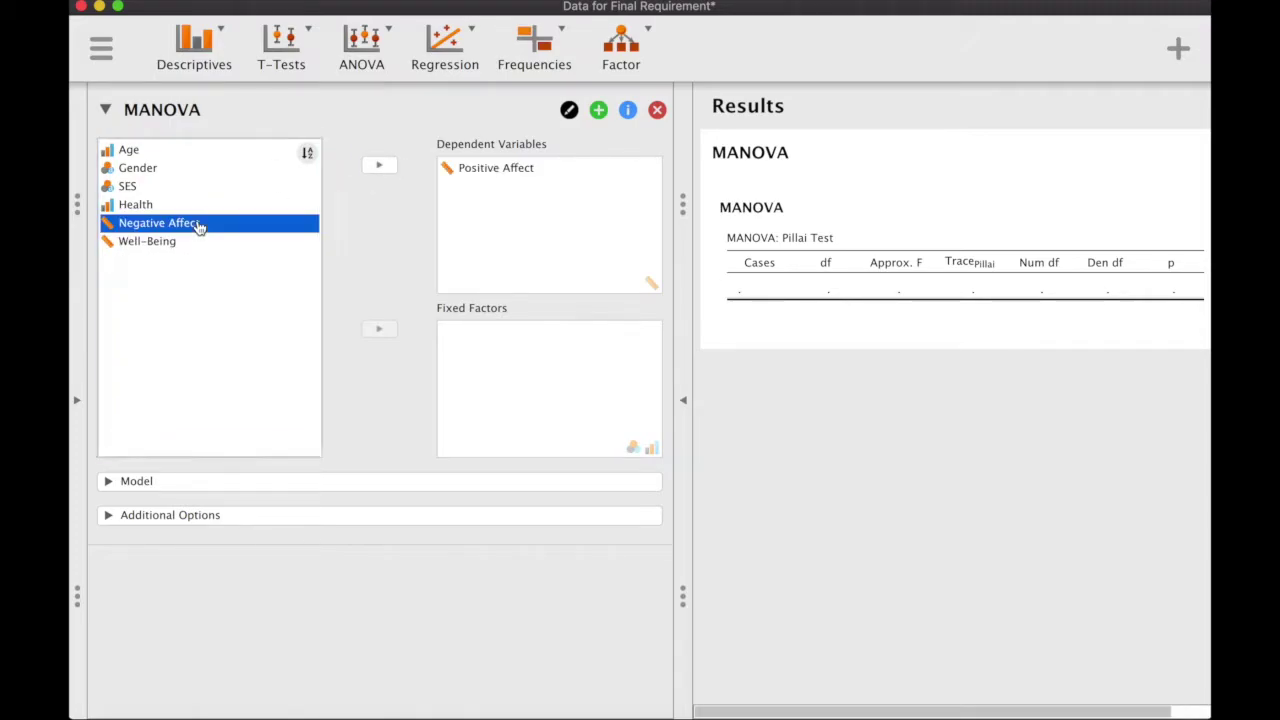
left_click(384, 165)
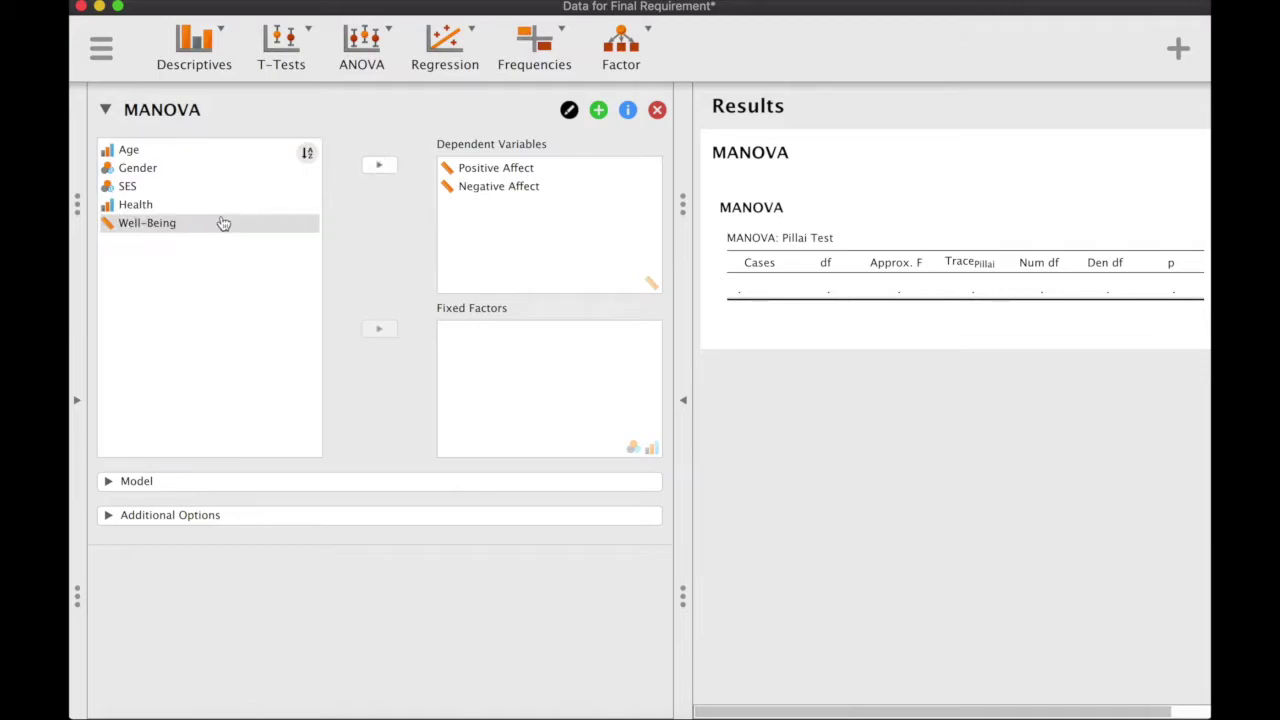
left_click(222, 224)
left_click(380, 167)
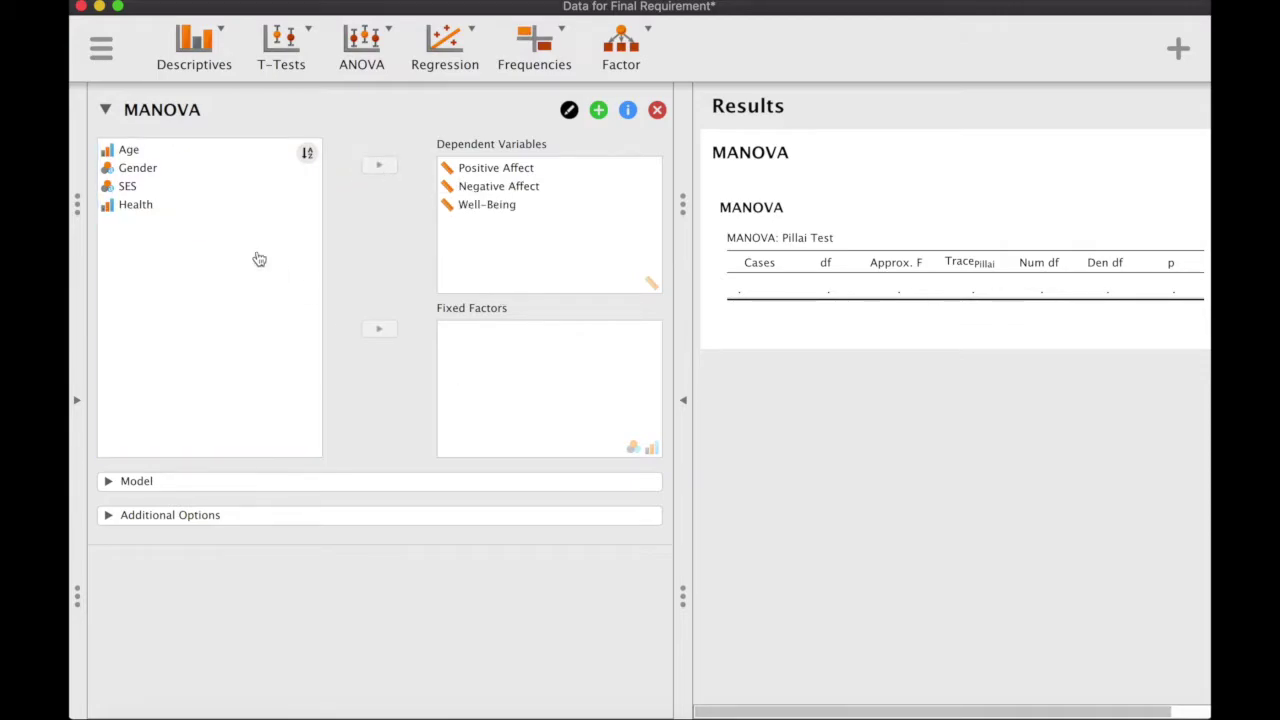
Step: Assign SES as the MANOVA's fixed factor
left_click(127, 188)
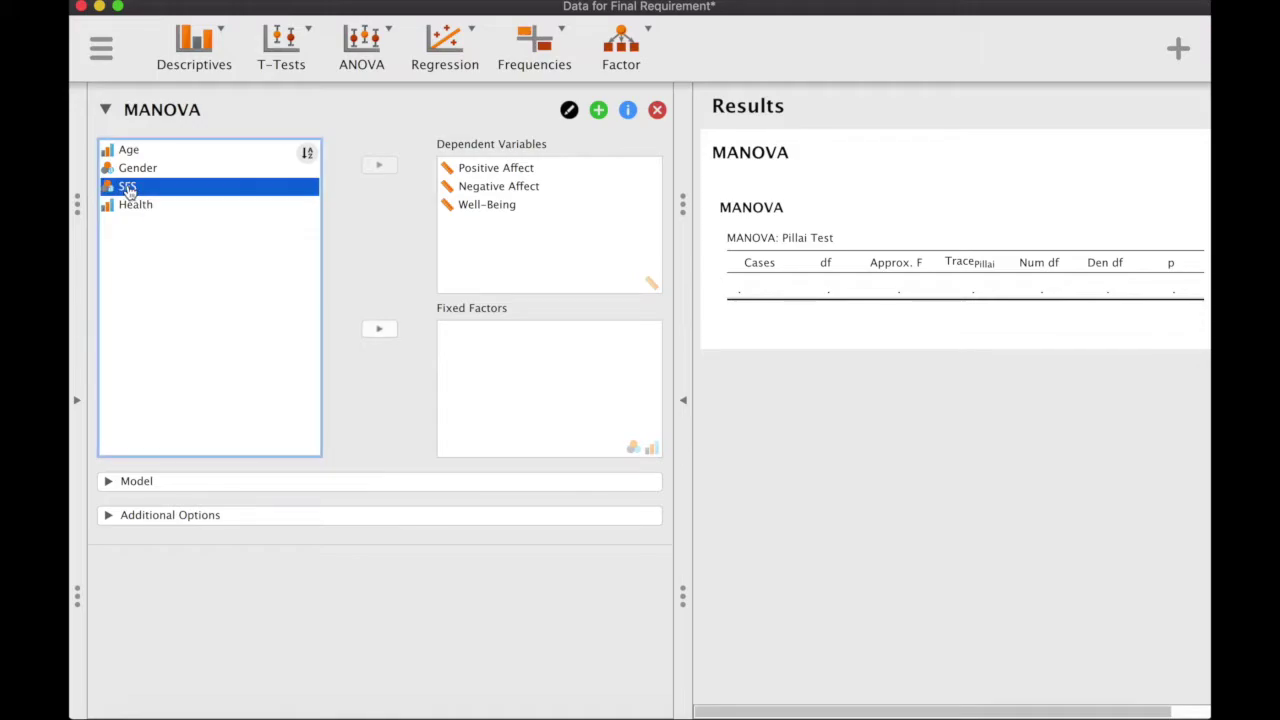
left_click(380, 331)
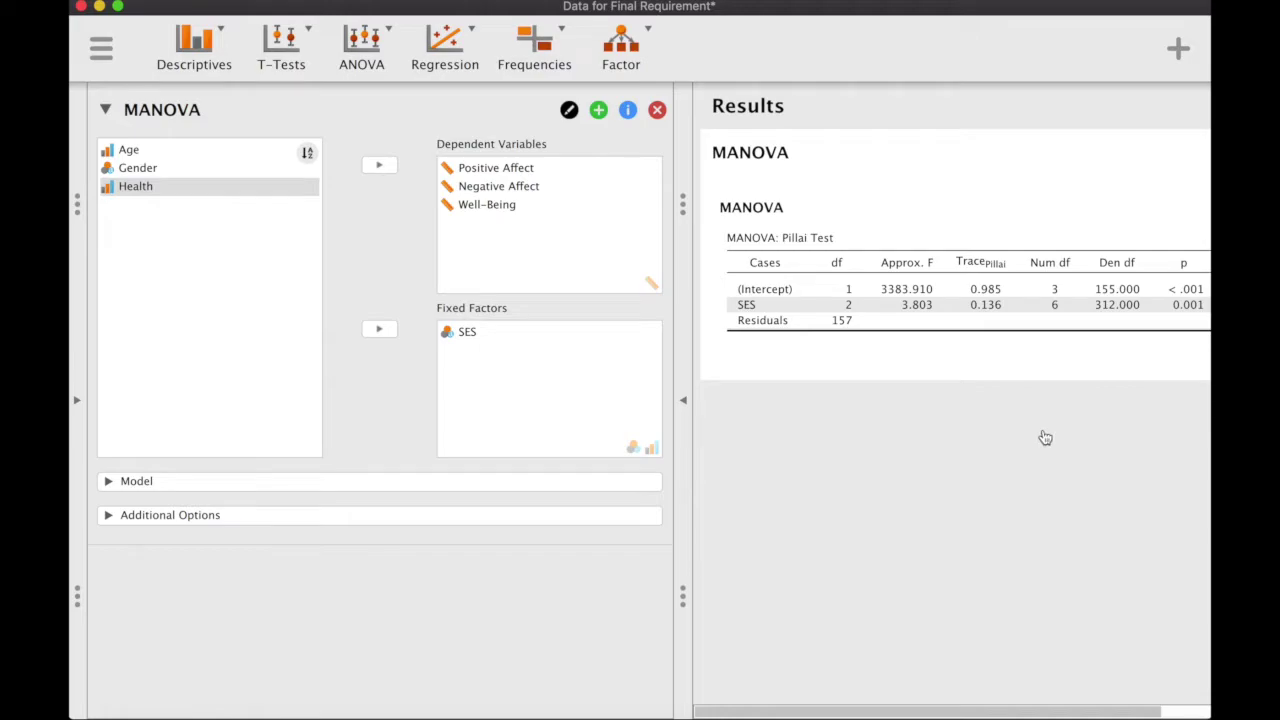
scroll(1045, 438, "right", 3)
scroll(1045, 438, "right", 1)
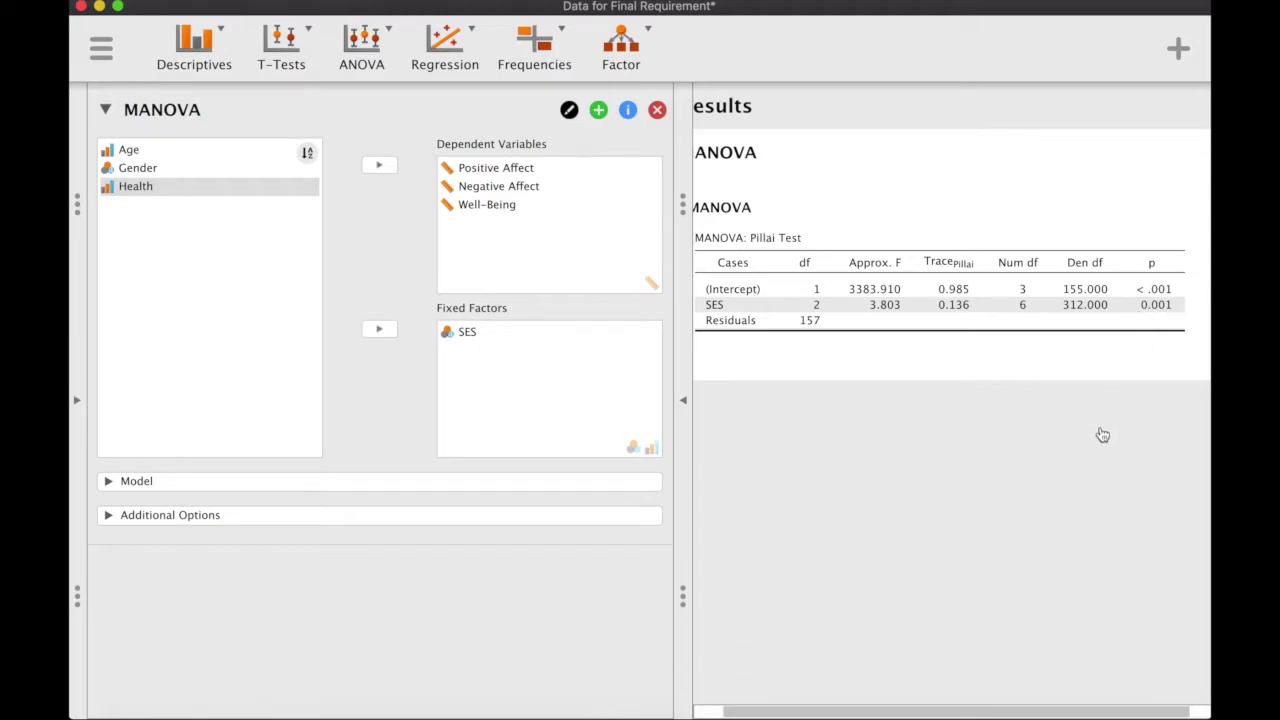
scroll(1100, 434, "left", 2)
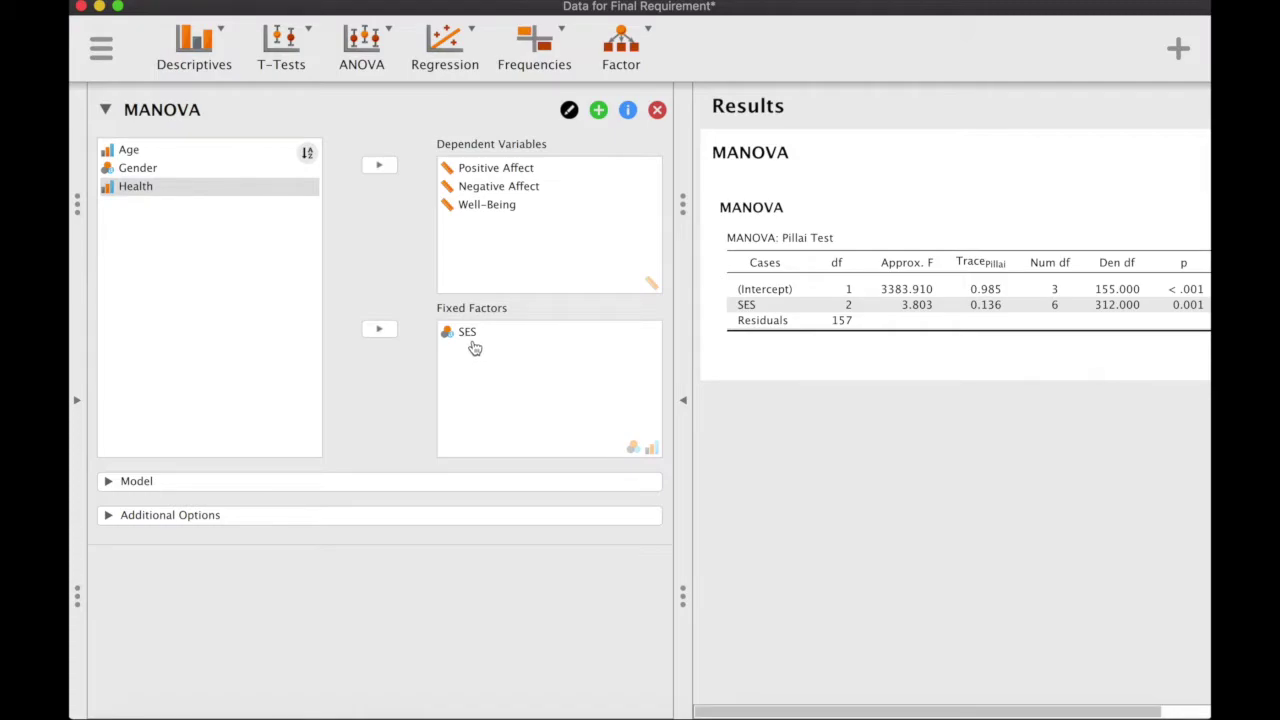
Step: Expand the MANOVA's Additional Options section, leaving Model collapsed
left_click(108, 482)
left_click(108, 482)
left_click(108, 515)
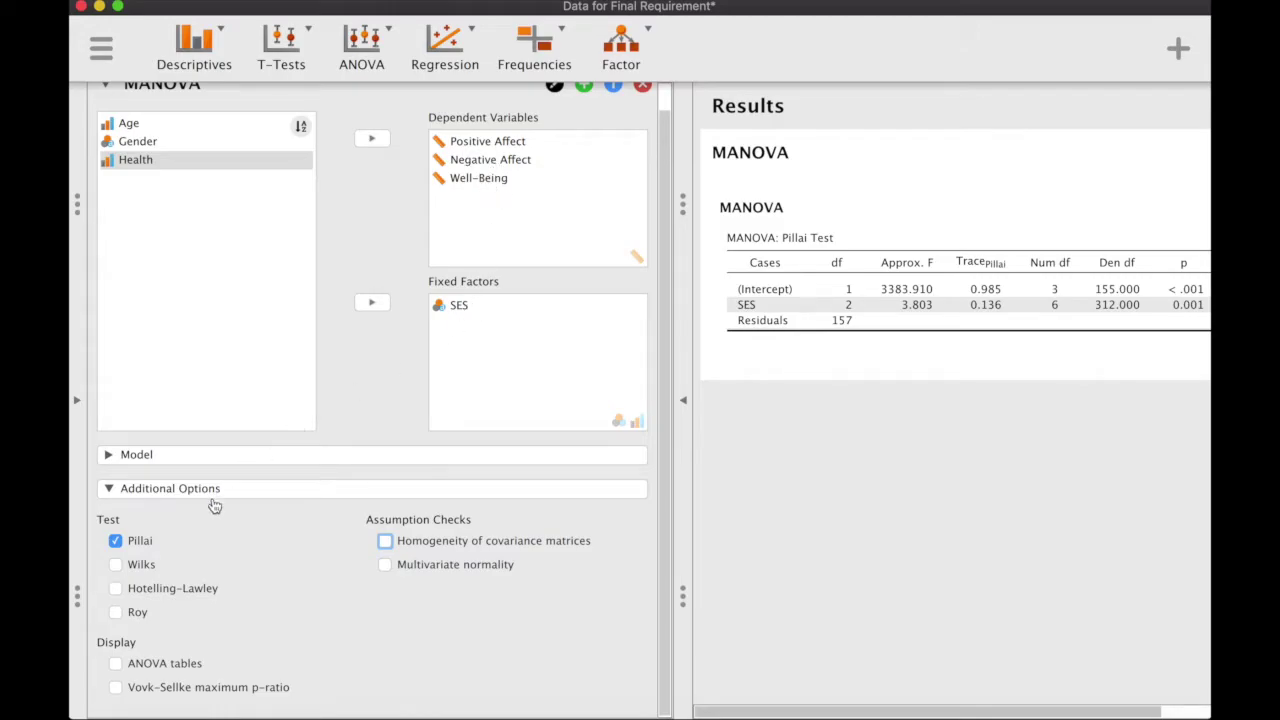
Step: Tick ANOVA tables to get univariate results for each outcome, then review them
left_click(116, 665)
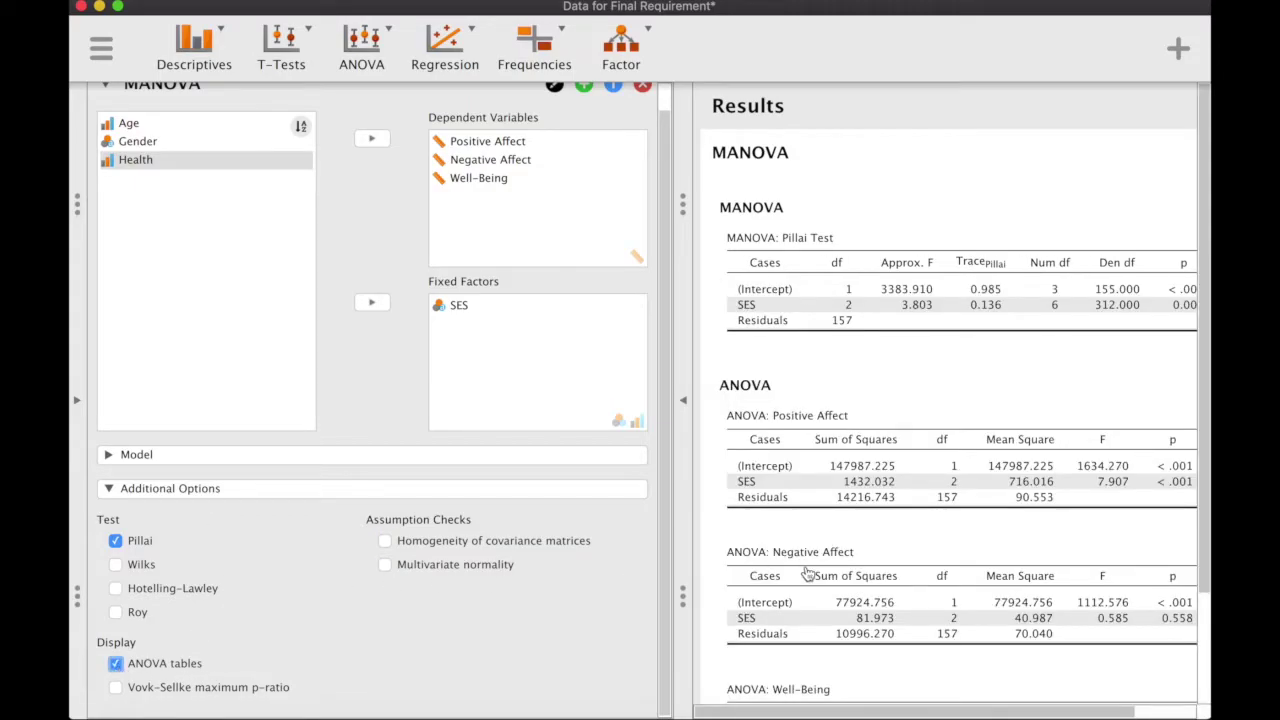
scroll(813, 573, "down", 3)
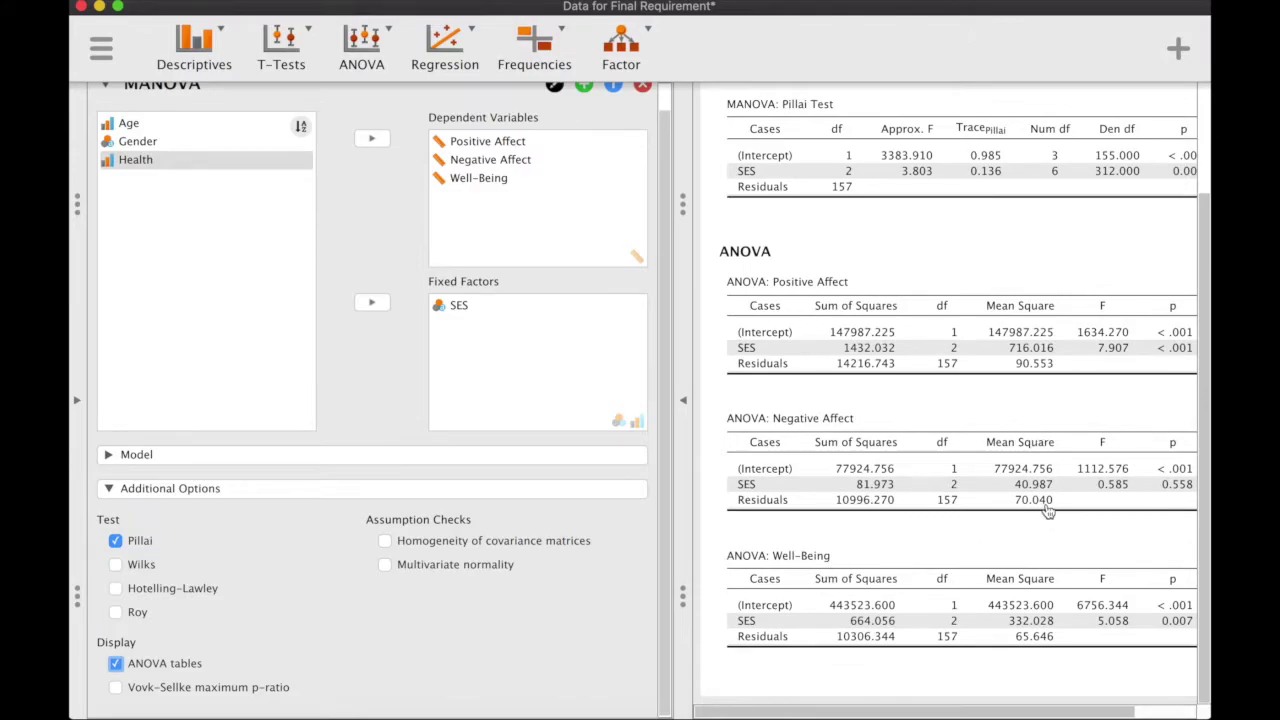
scroll(1048, 510, "right", 2)
scroll(1048, 510, "left", 2)
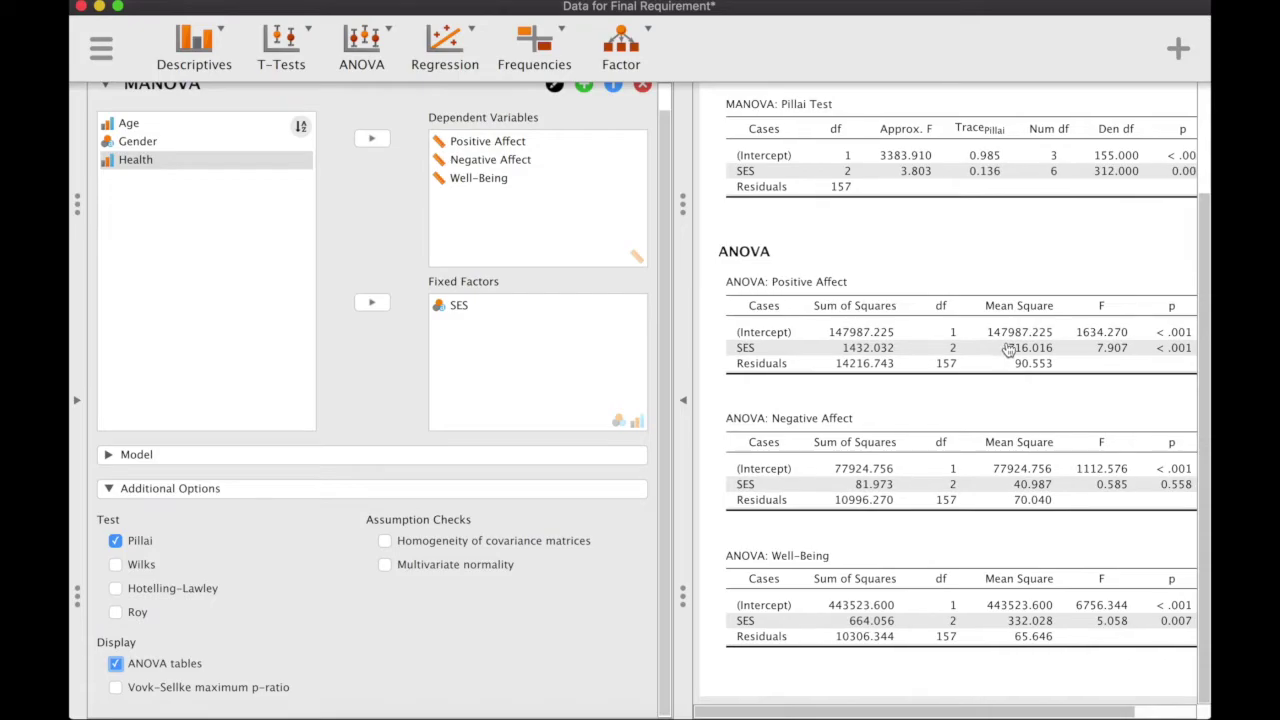
scroll(1008, 349, "right", 5)
scroll(1008, 349, "left", 5)
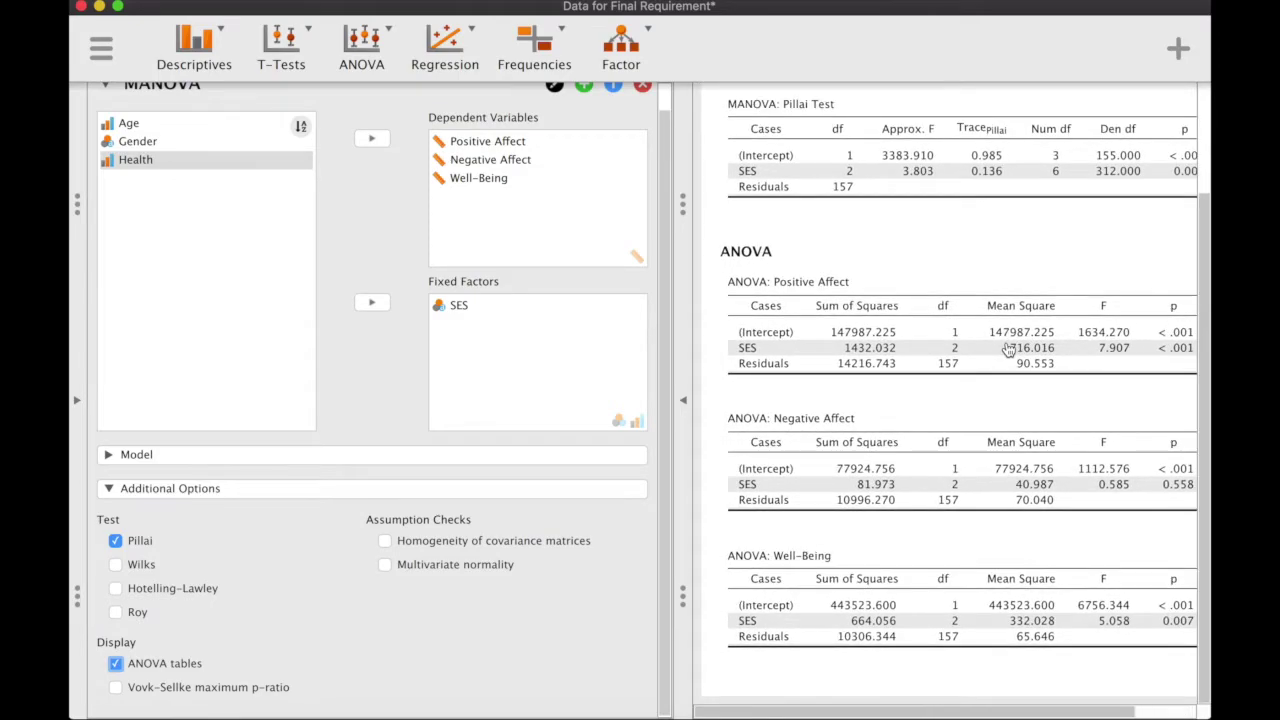
scroll(1008, 349, "right", 2)
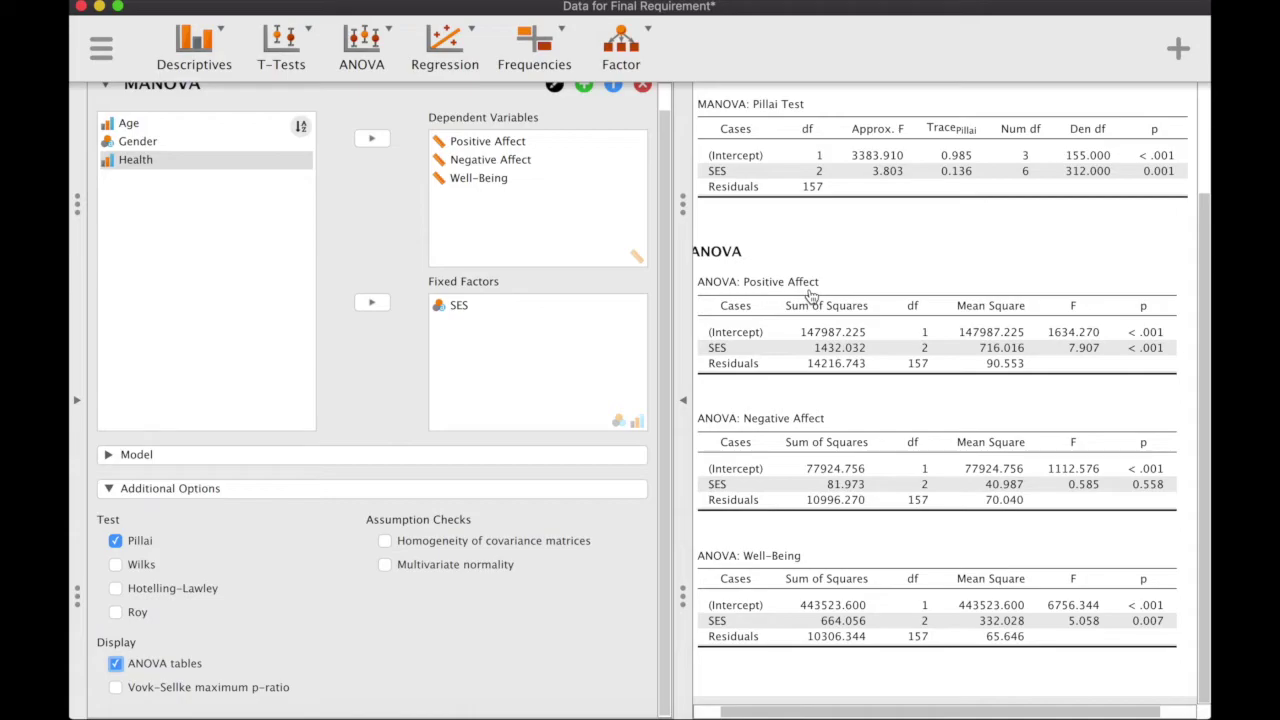
Step: Run a one-way ANOVA with Positive Affect as dependent variable and SES as fixed factor
left_click(372, 72)
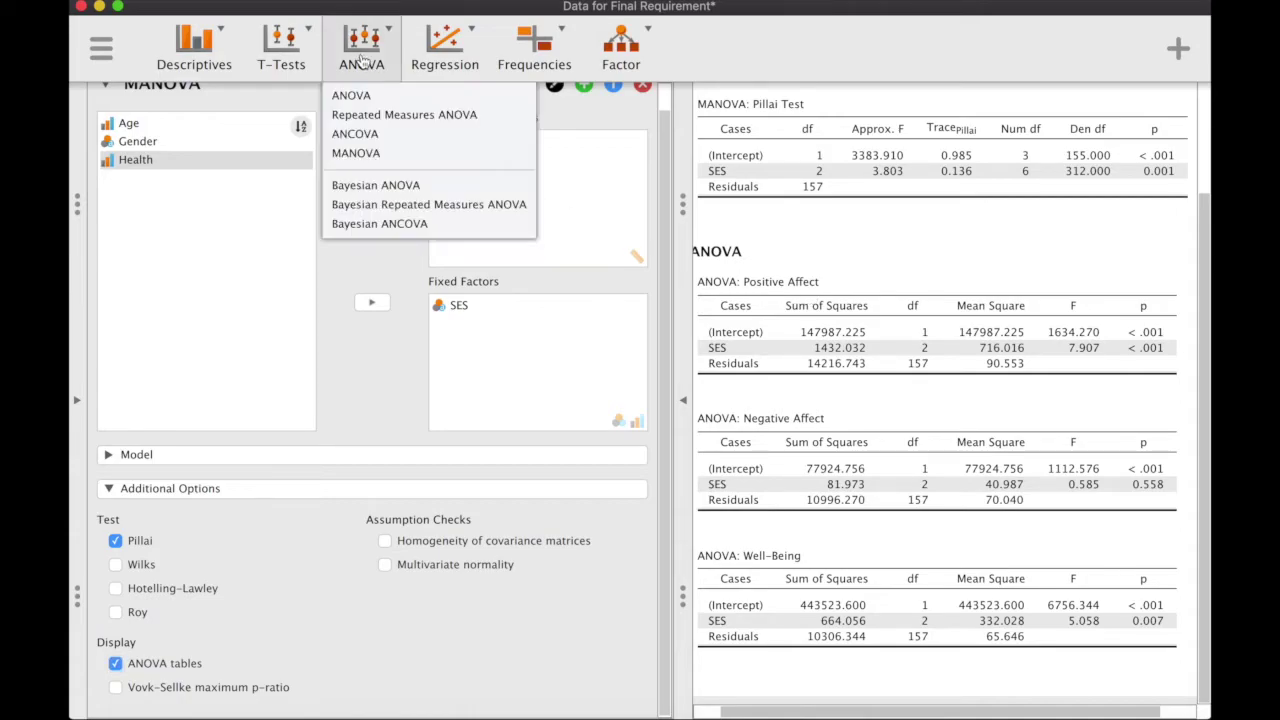
left_click(396, 95)
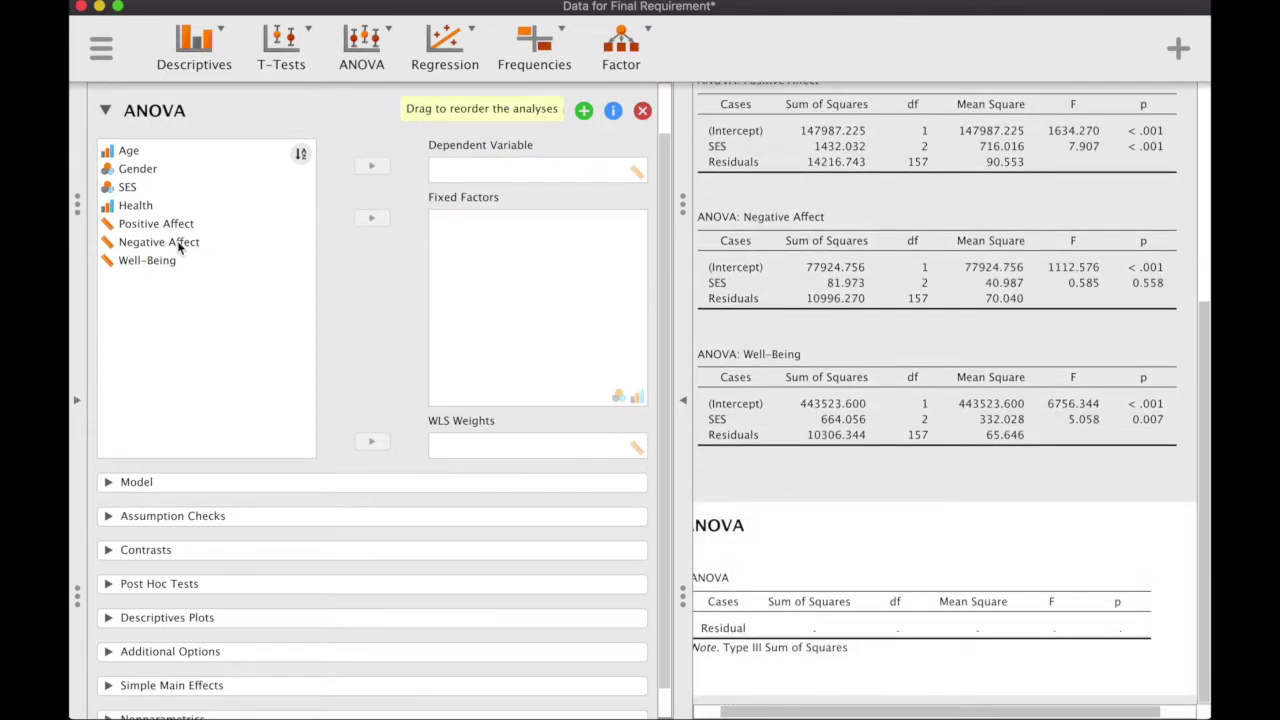
left_click(146, 226)
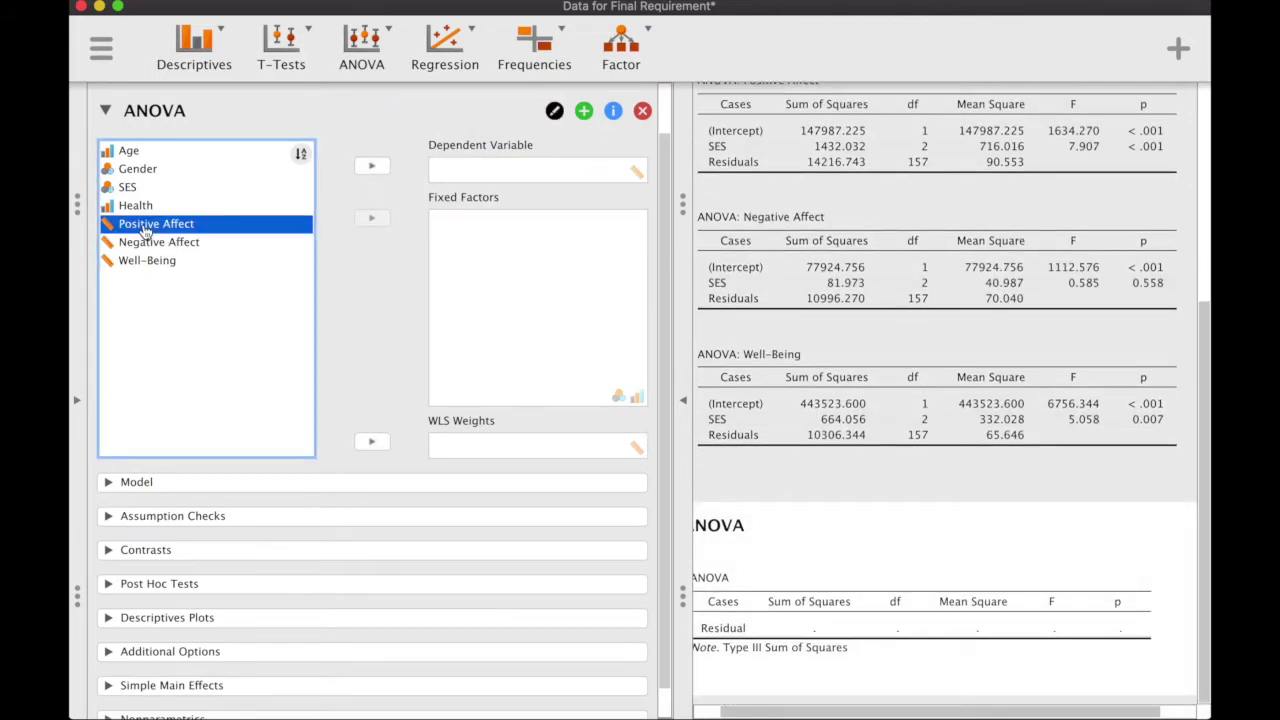
left_click(378, 167)
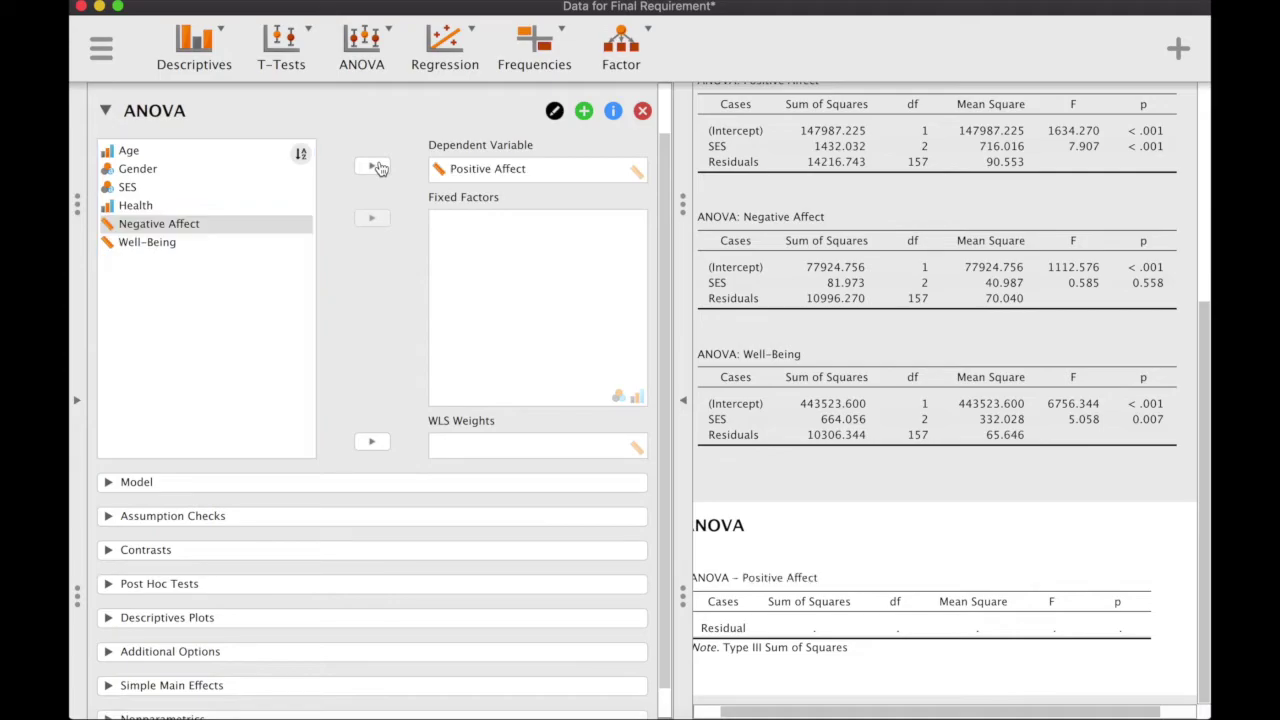
left_click(130, 188)
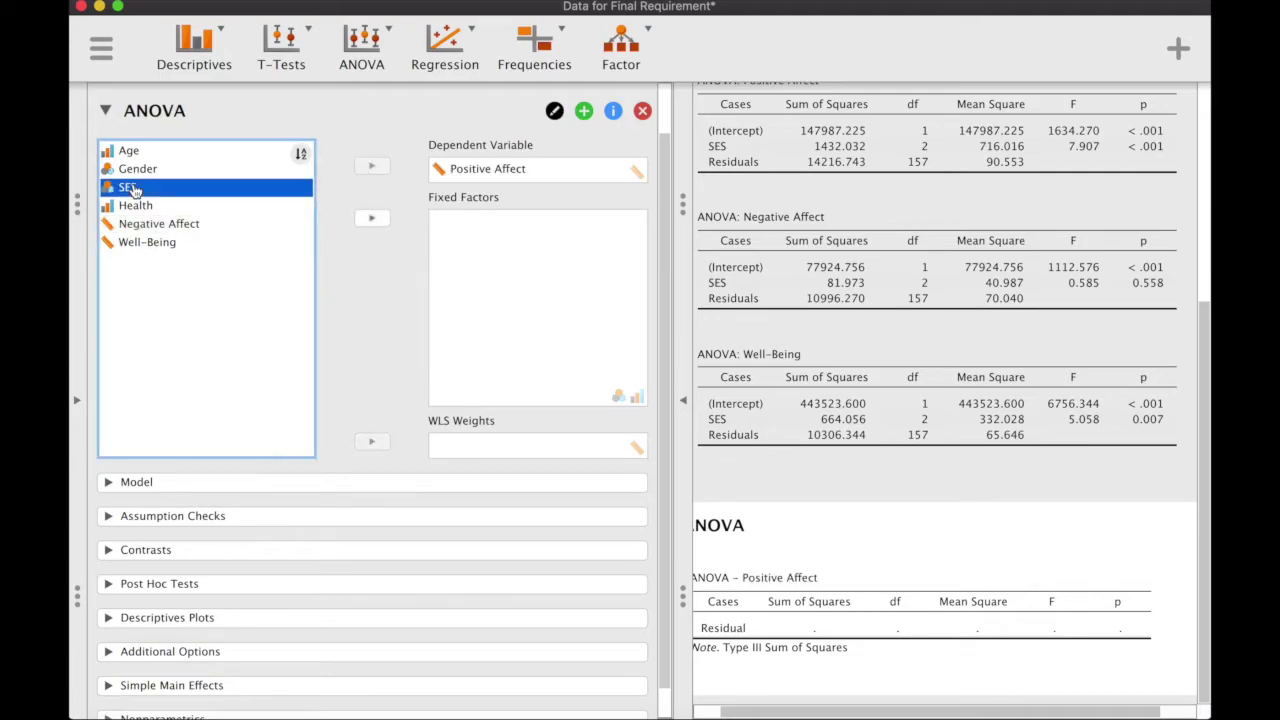
left_click(375, 220)
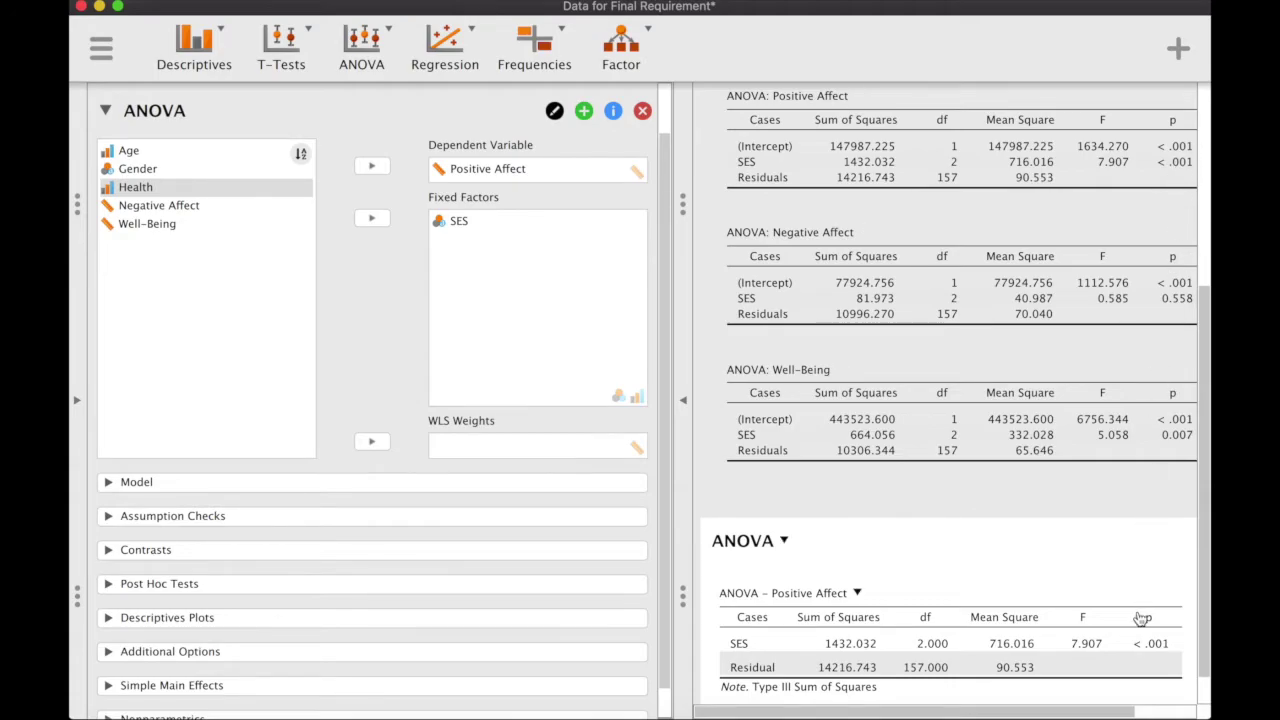
Step: Expand the Descriptives Plots settings and select SES among the plot factors
scroll(1141, 618, "down", 2)
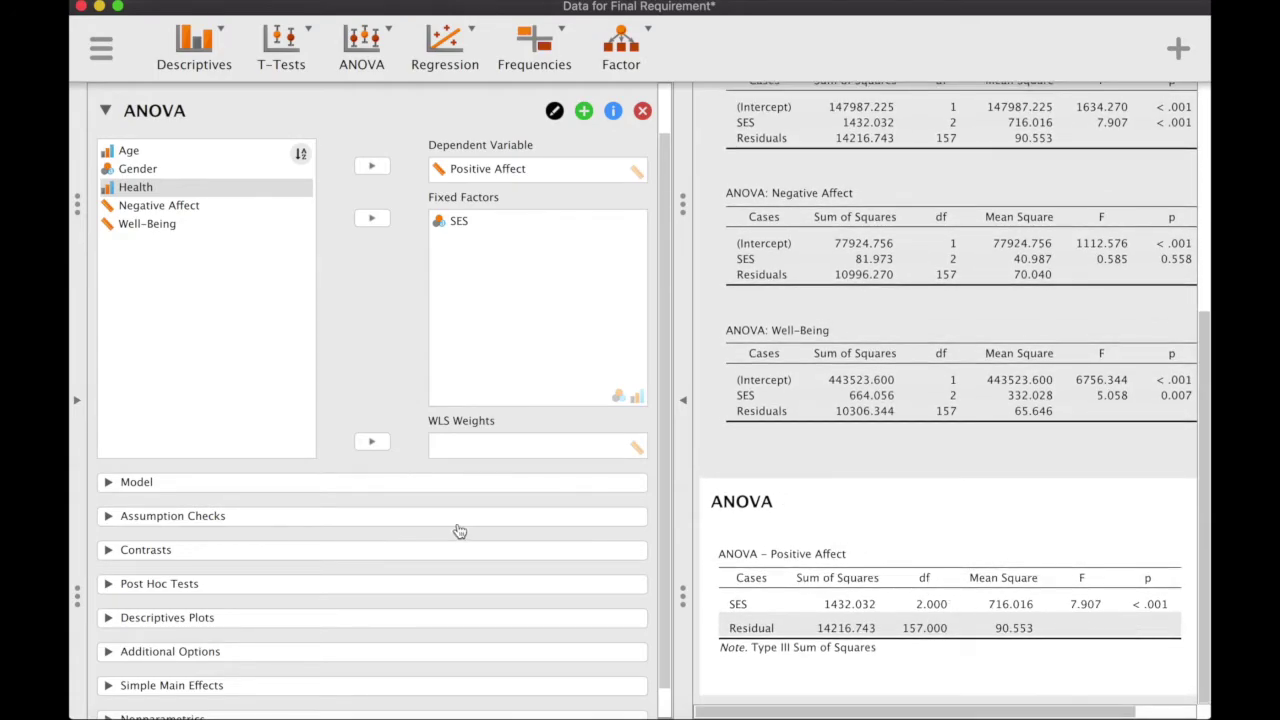
left_click(121, 622)
scroll(120, 622, "down", 1)
left_click(118, 621)
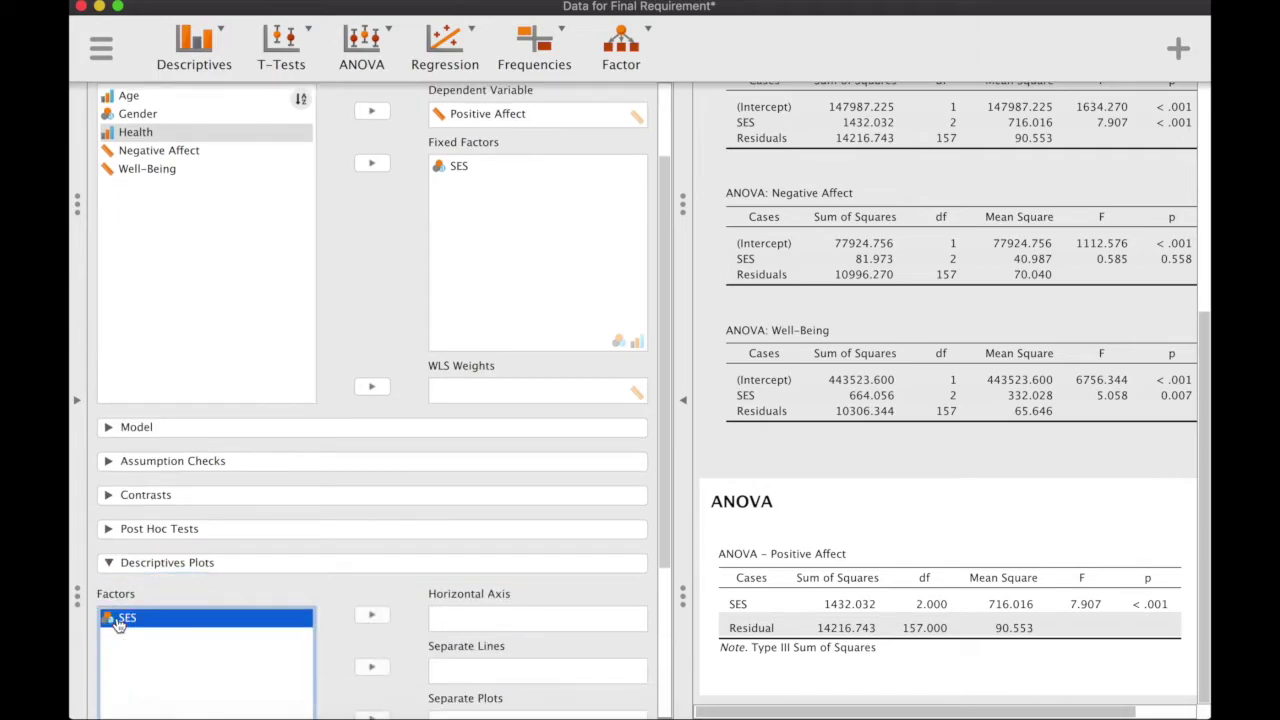
Step: Request marginal means for SES under Additional Options
left_click(118, 564)
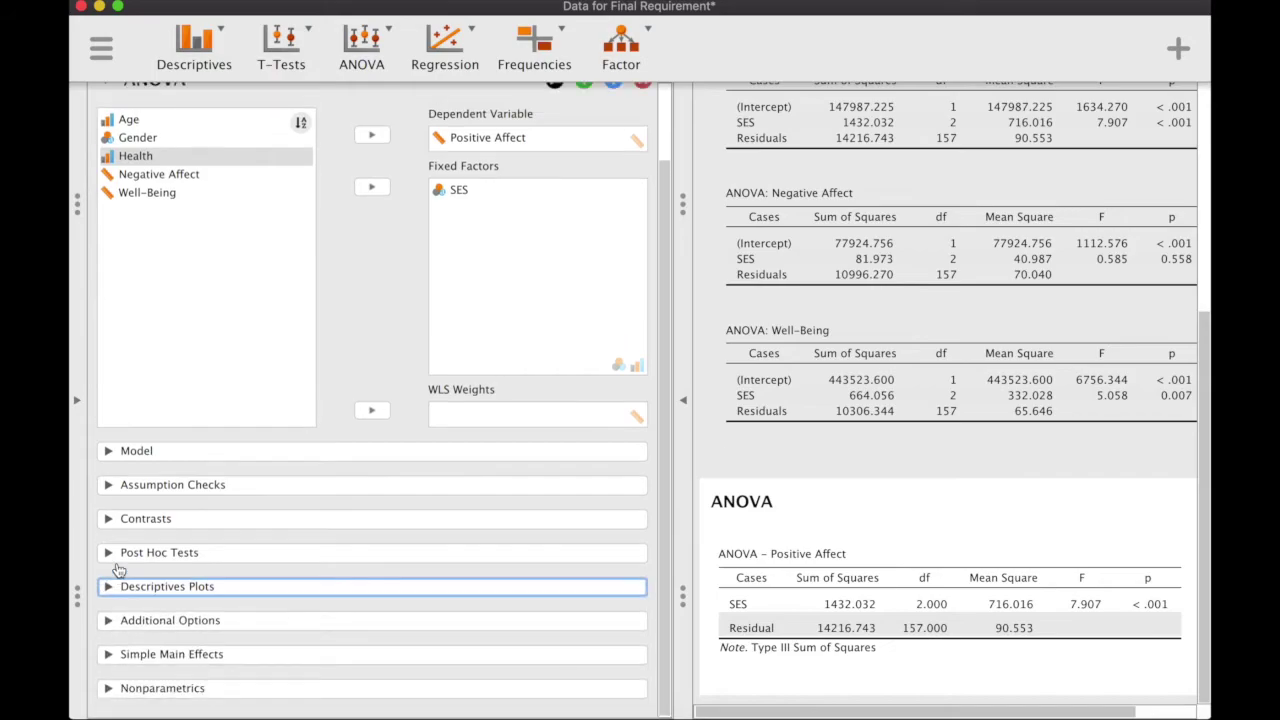
left_click(136, 621)
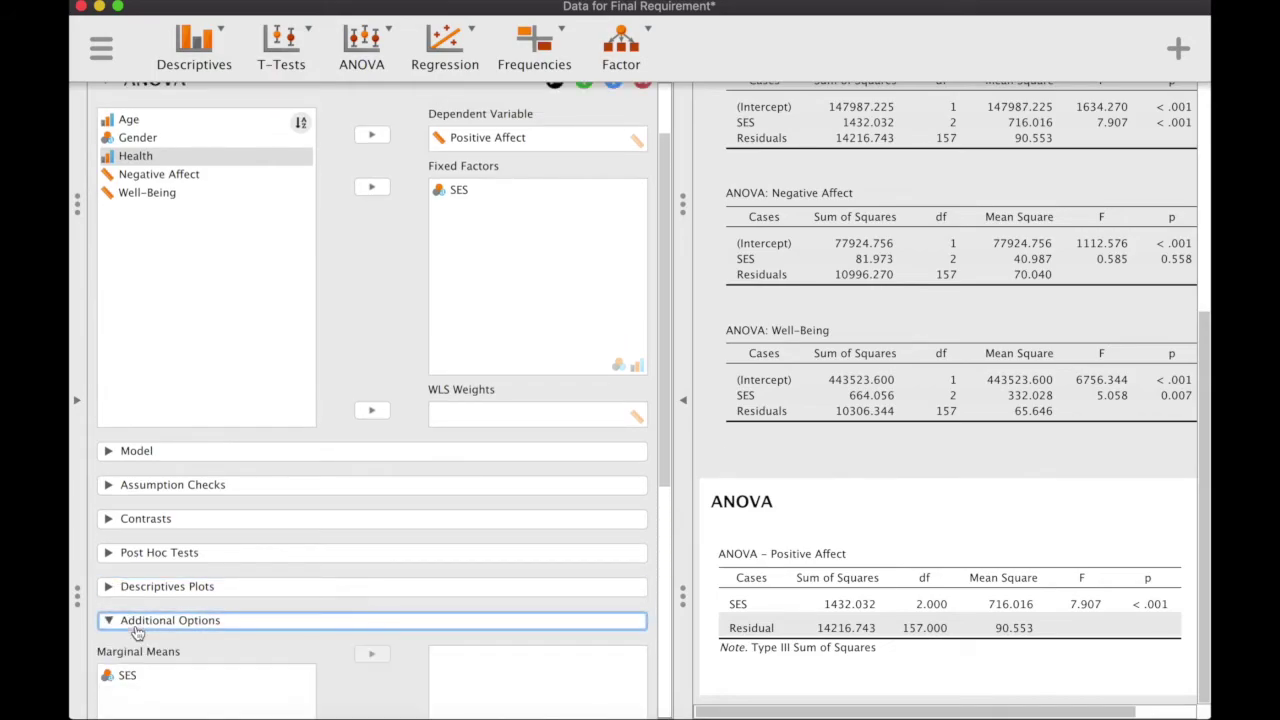
left_click(147, 592)
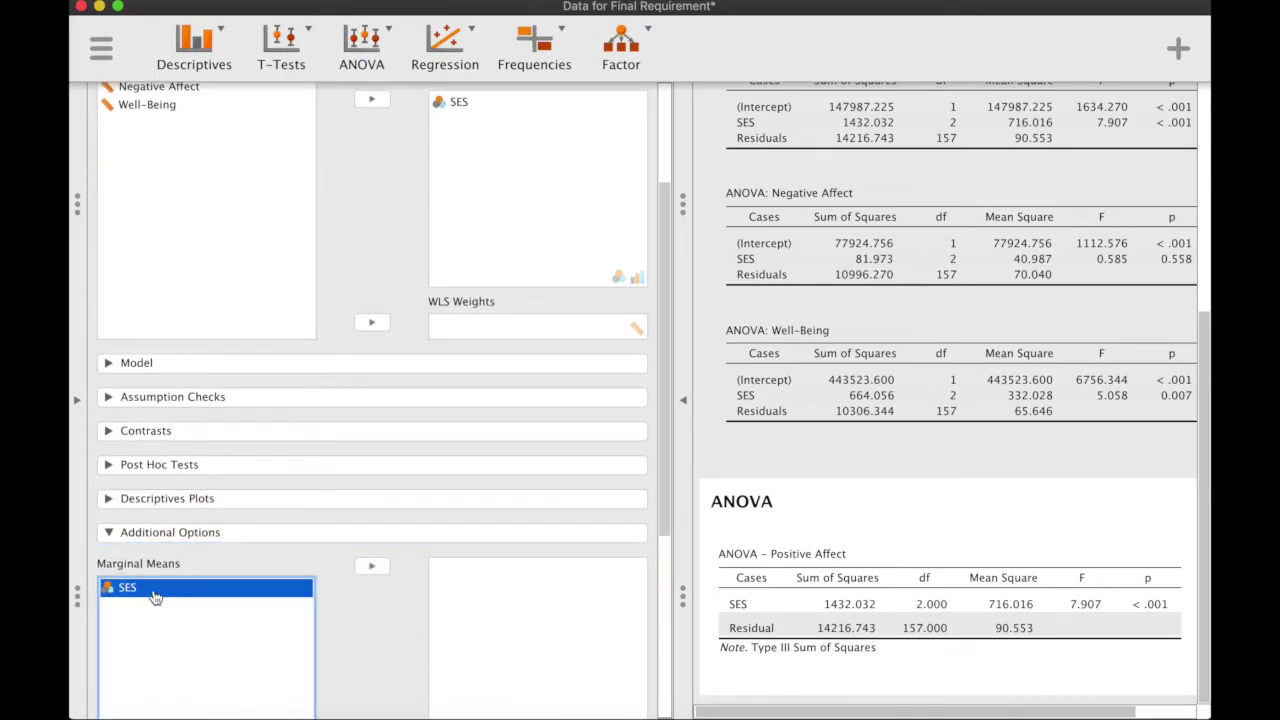
left_click(372, 566)
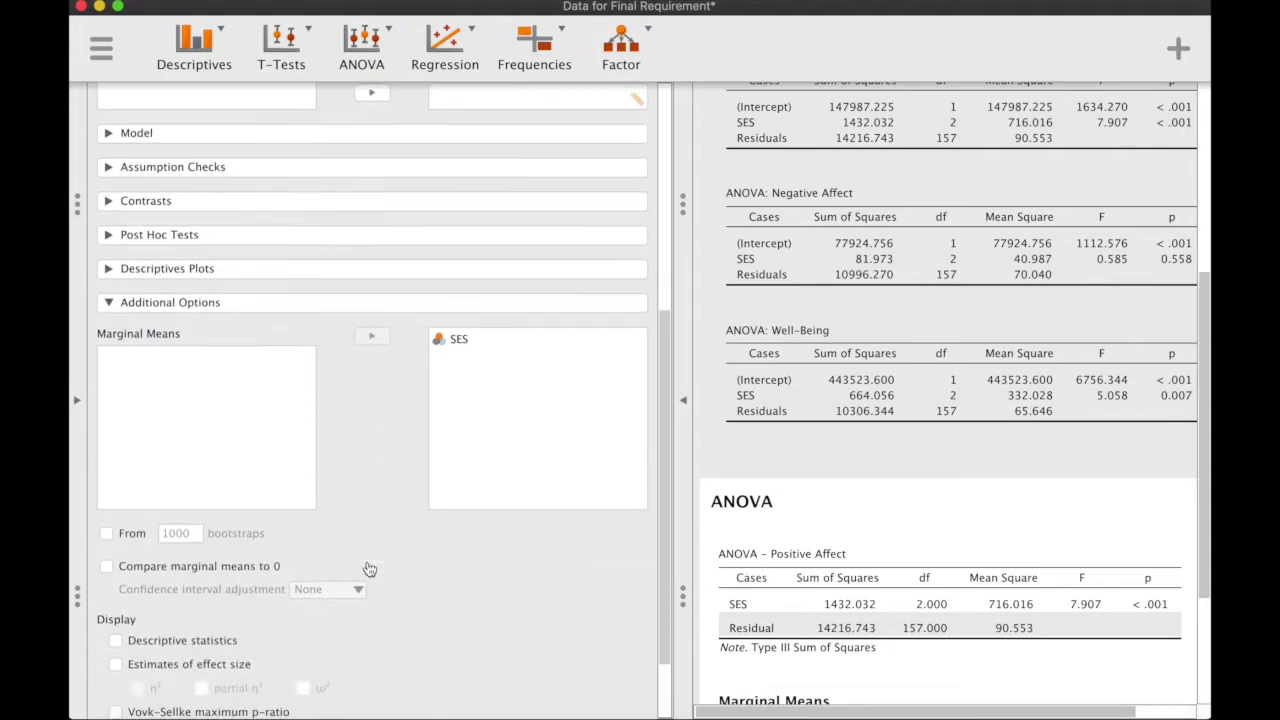
Step: Add a descriptive statistics table and review the Positive Affect means by SES
left_click(168, 643)
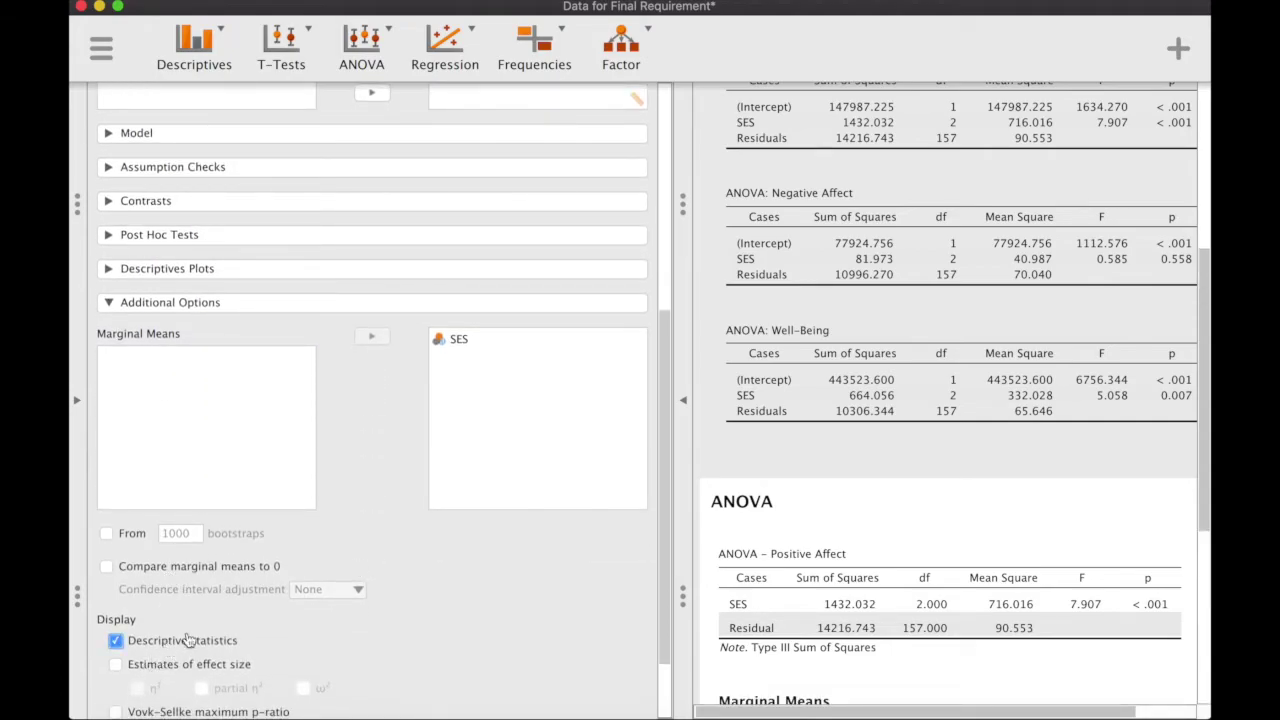
scroll(997, 556, "down", 5)
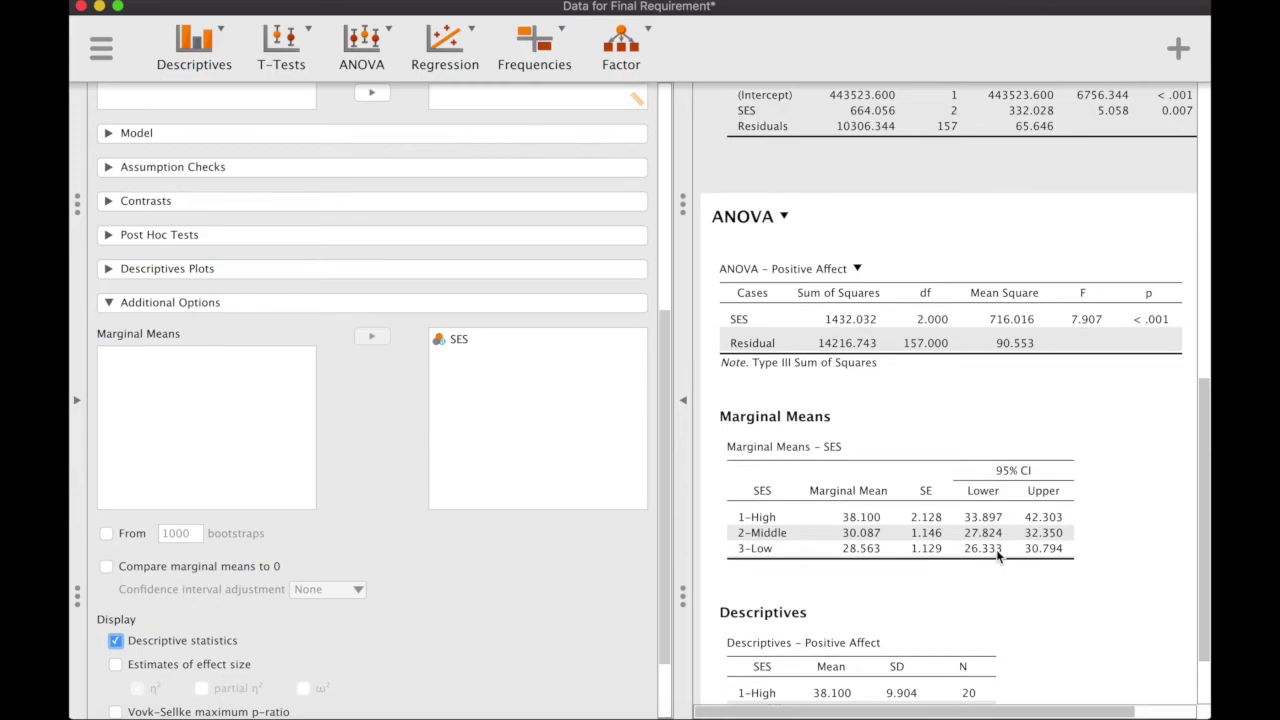
scroll(997, 556, "down", 1)
scroll(997, 556, "down", 1)
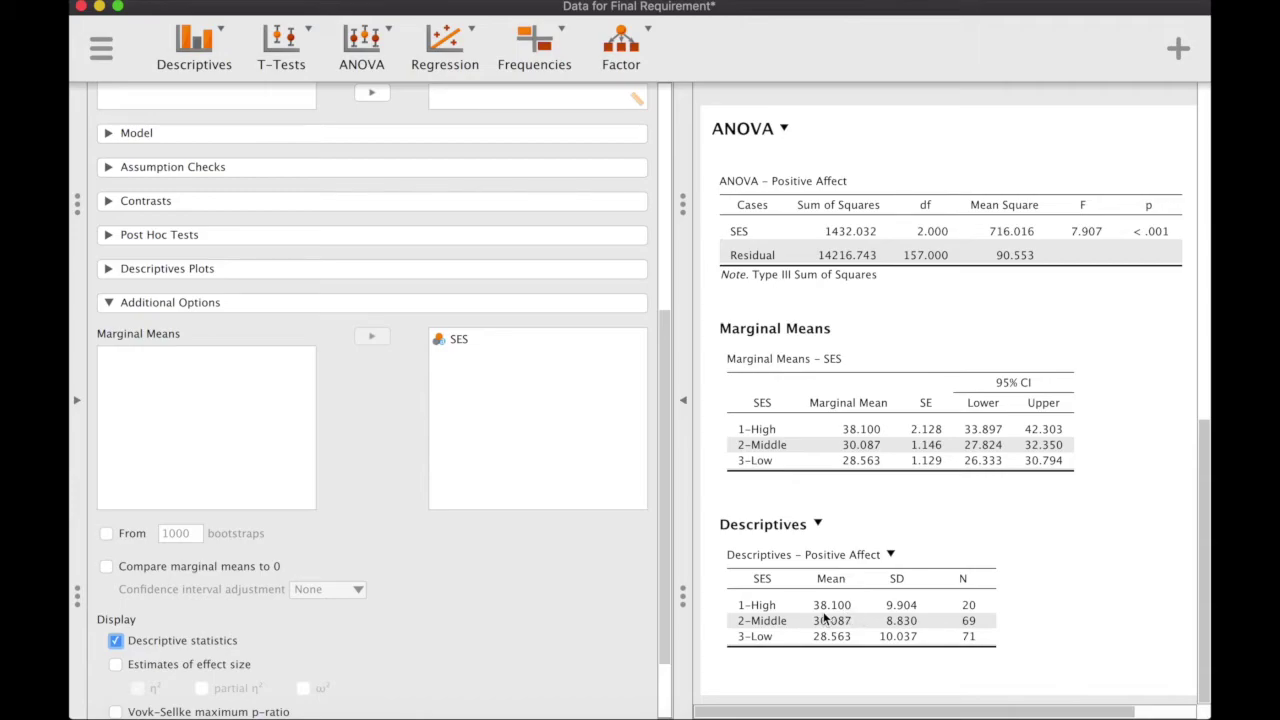
scroll(661, 551, "down", 1)
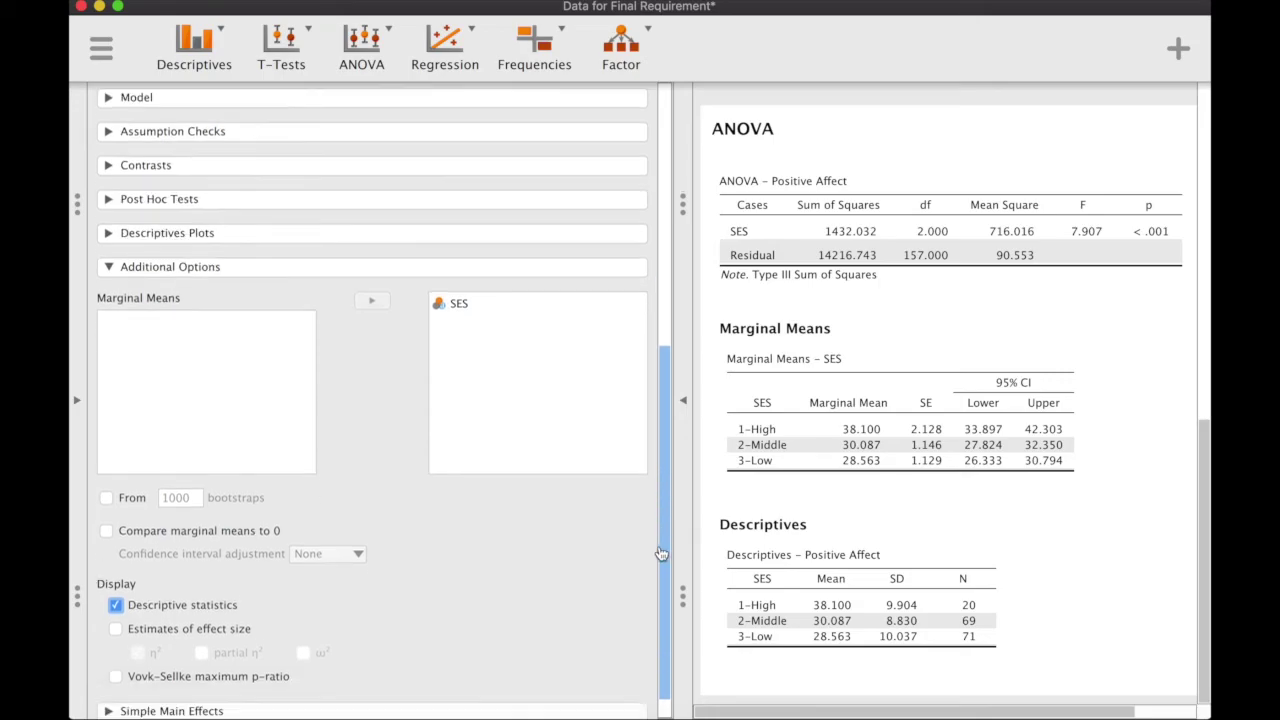
scroll(661, 551, "down", 2)
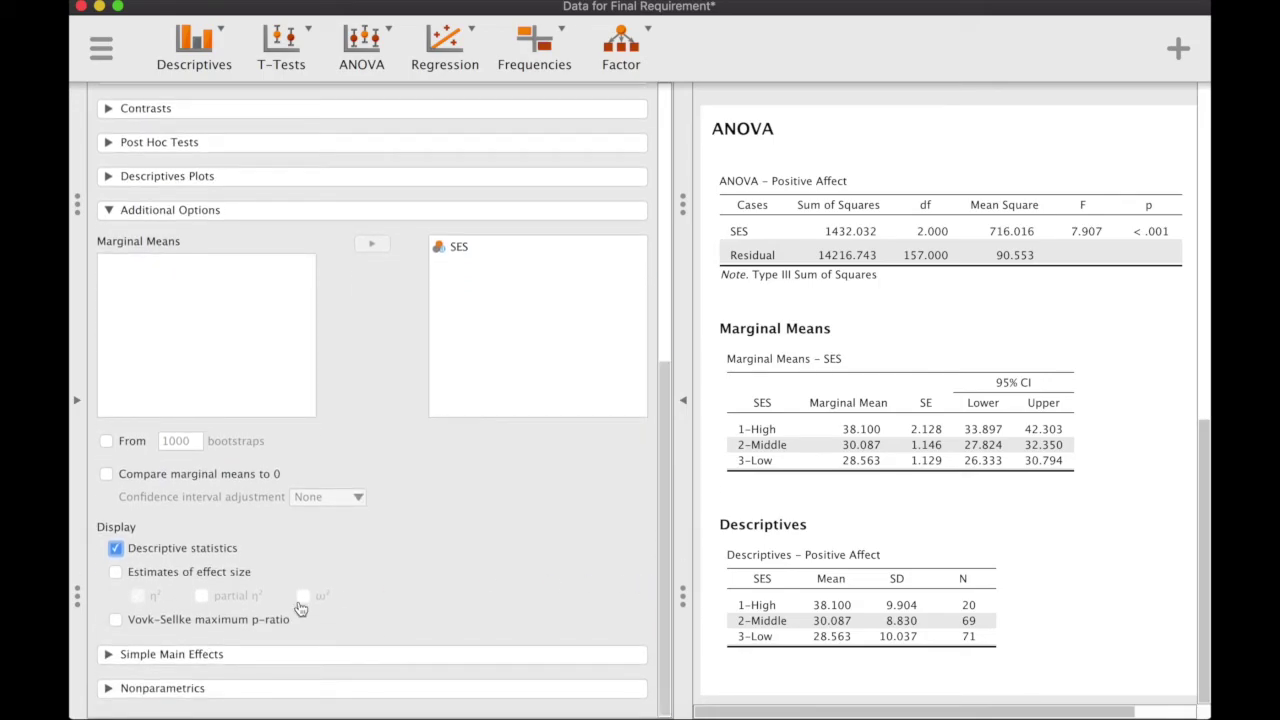
Step: Move SES into the Post Hoc Tests box to compare High, Middle and Low groups
left_click(254, 147)
left_click(195, 179)
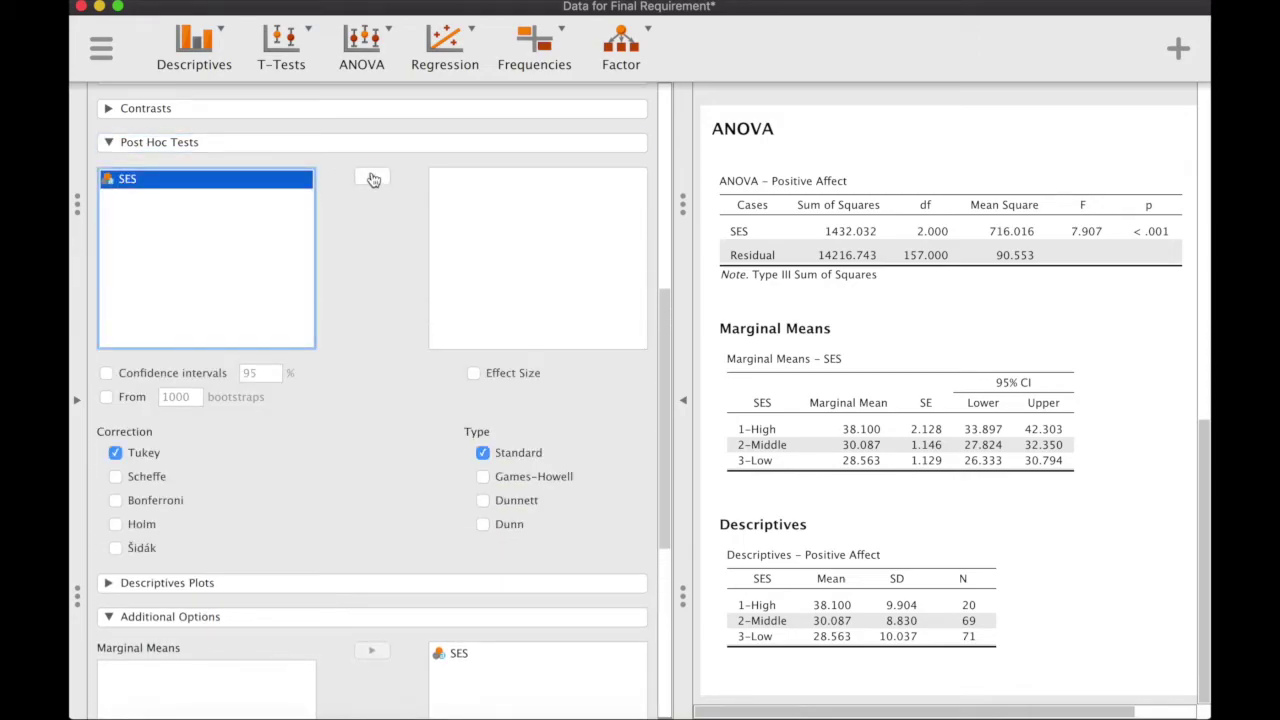
left_click(372, 178)
scroll(817, 336, "down", 2)
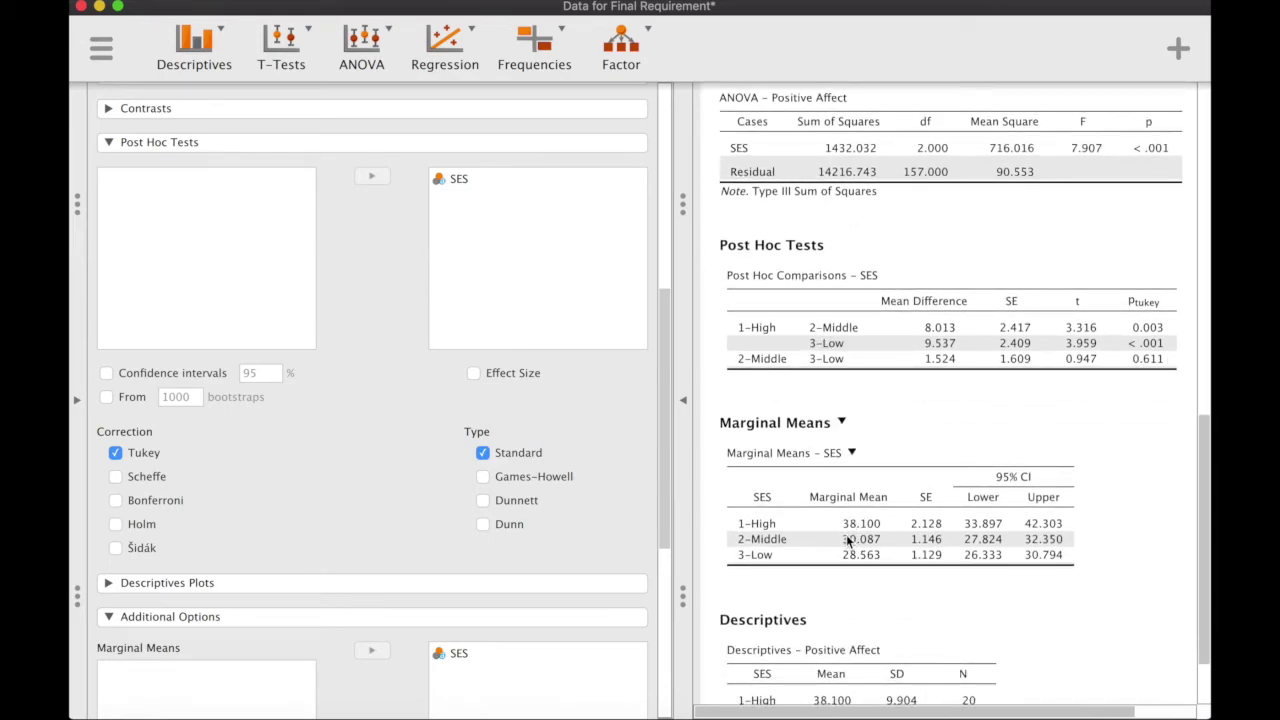
scroll(847, 541, "down", 2)
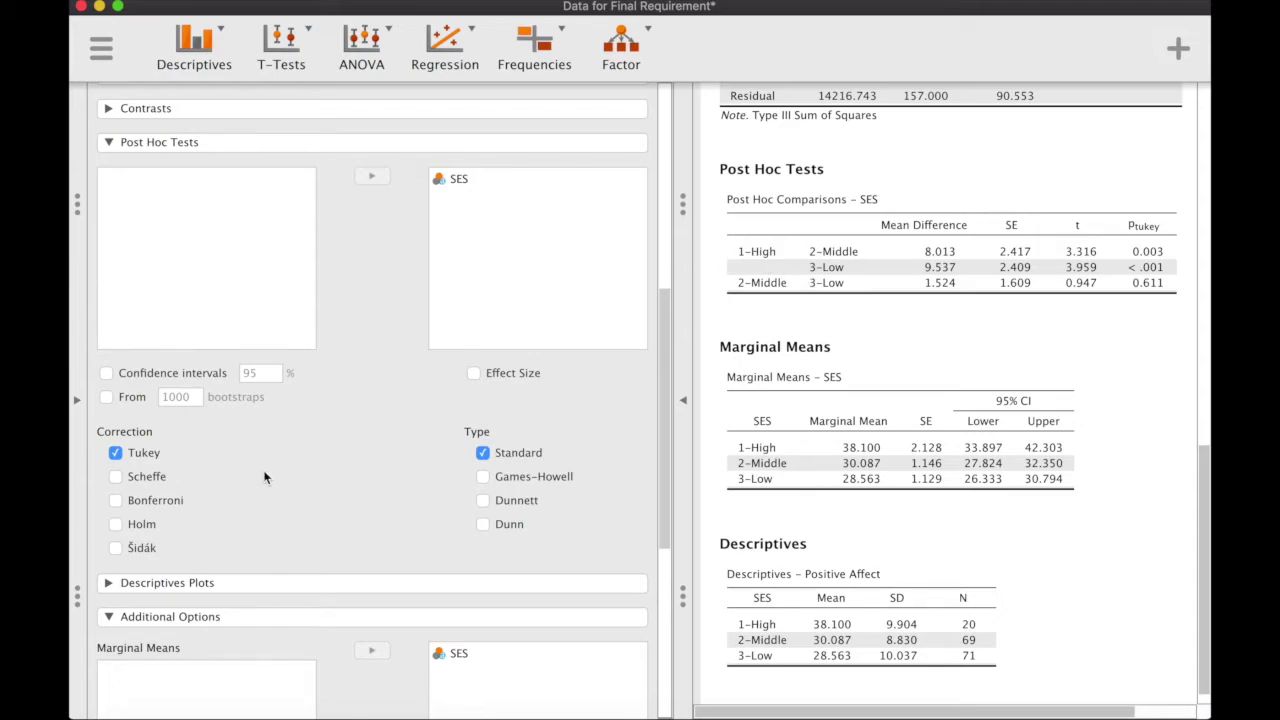
Step: Switch the post hoc correction to Scheffe, unticking Tukey, and review the comparisons
left_click(117, 477)
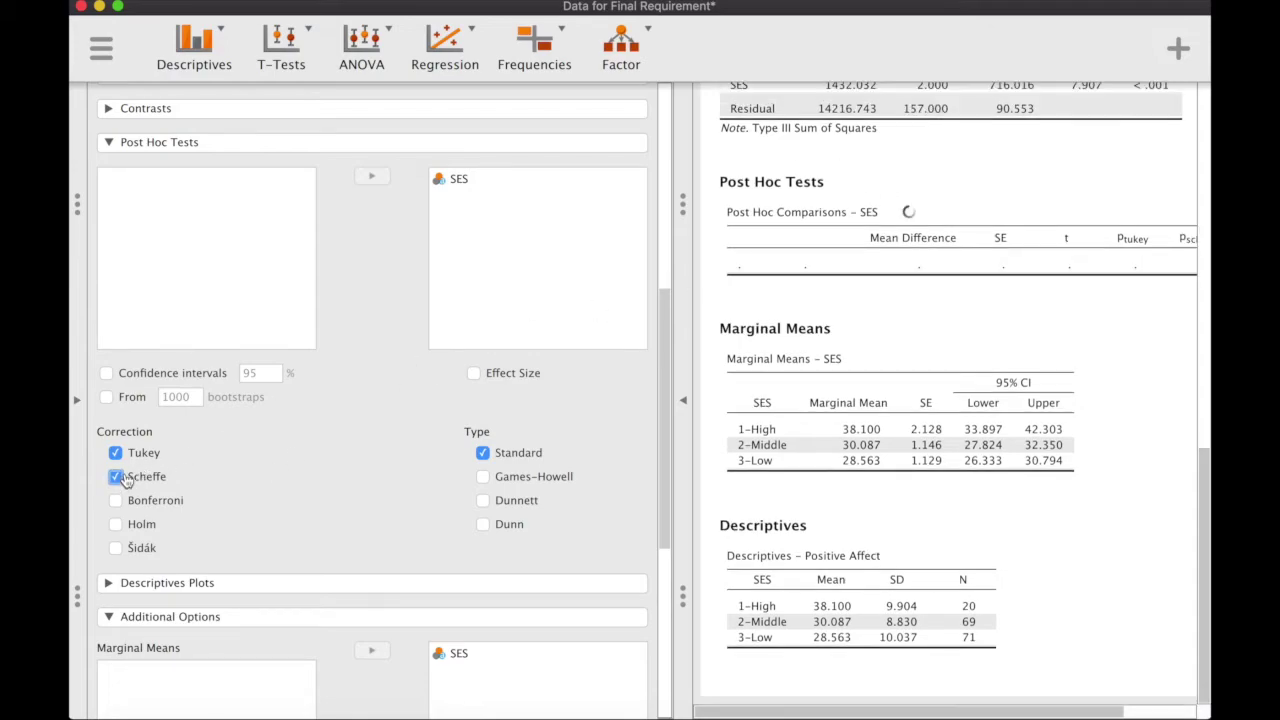
left_click(116, 454)
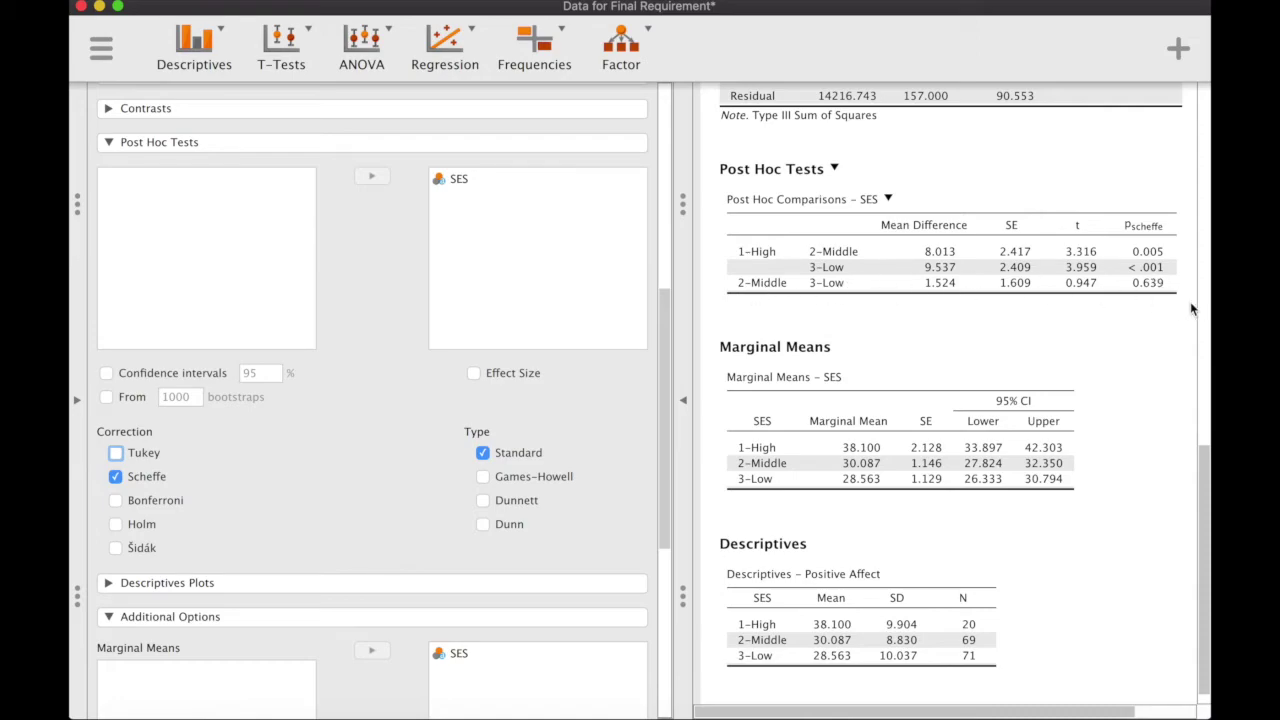
scroll(1153, 318, "down", 1)
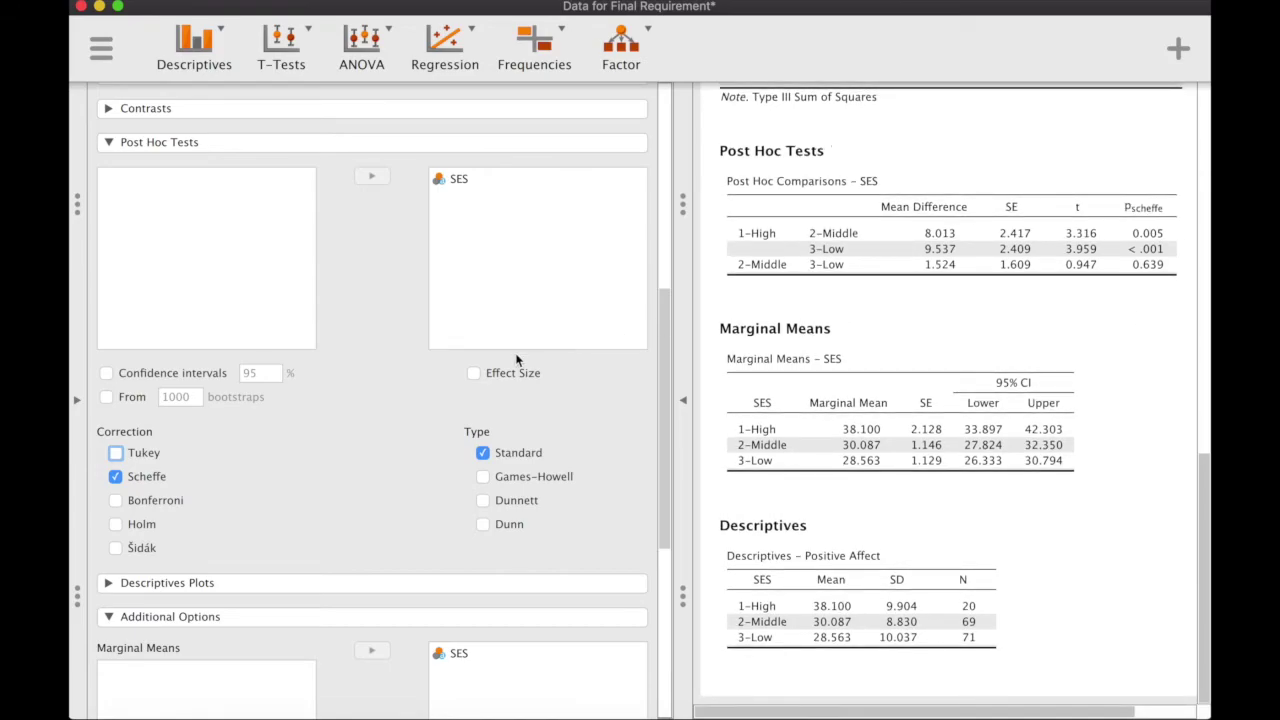
scroll(517, 360, "up", 1)
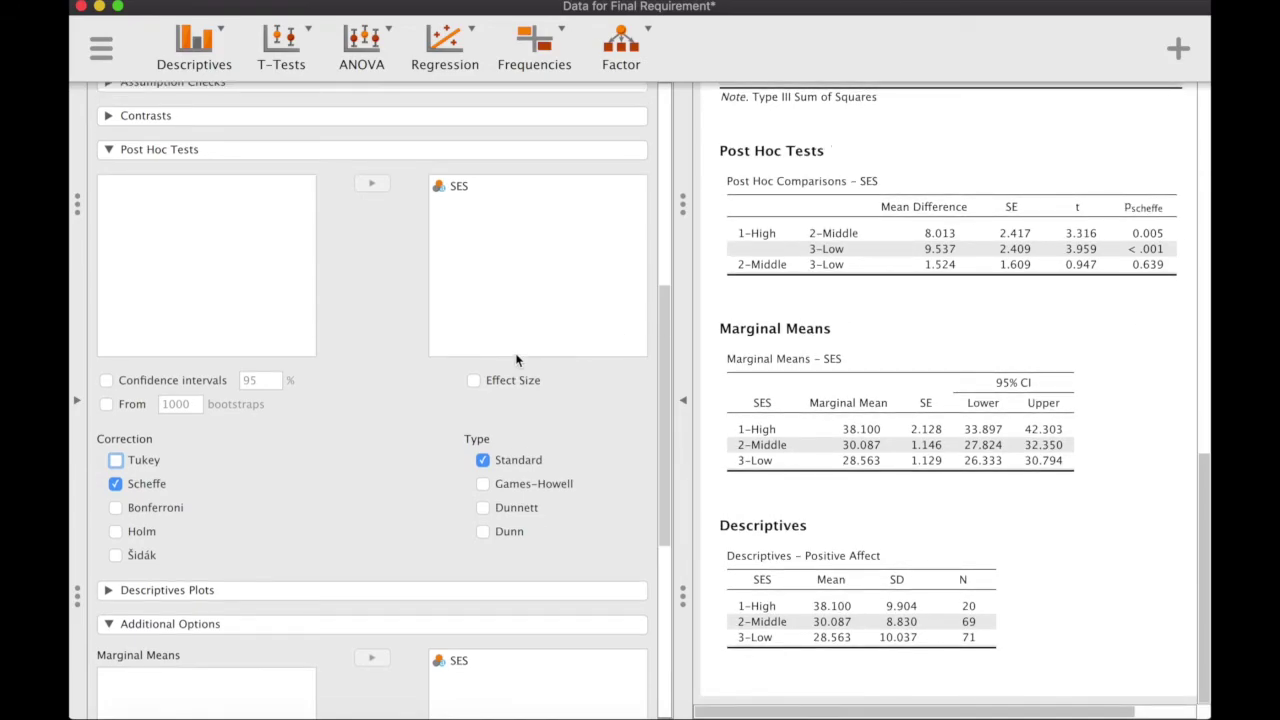
Step: Plot Positive Affect with SES on the horizontal axis and 95% confidence-interval error bars
left_click(228, 595)
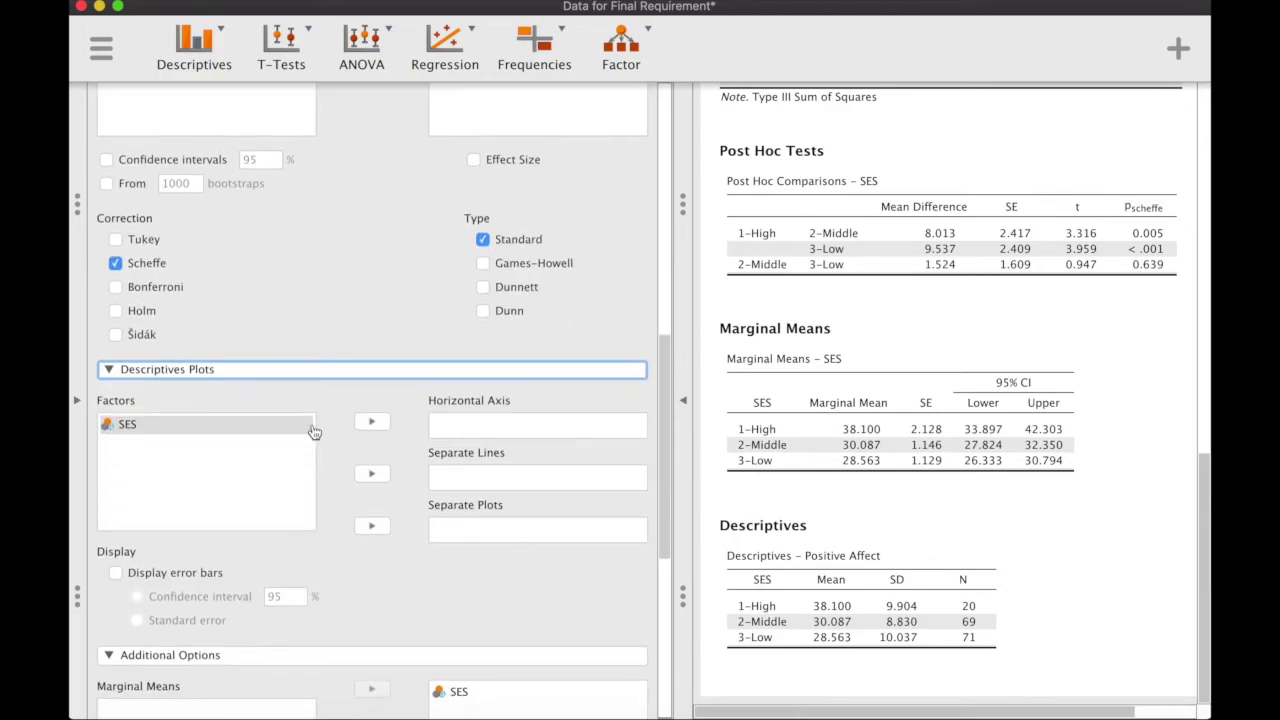
left_click(369, 425)
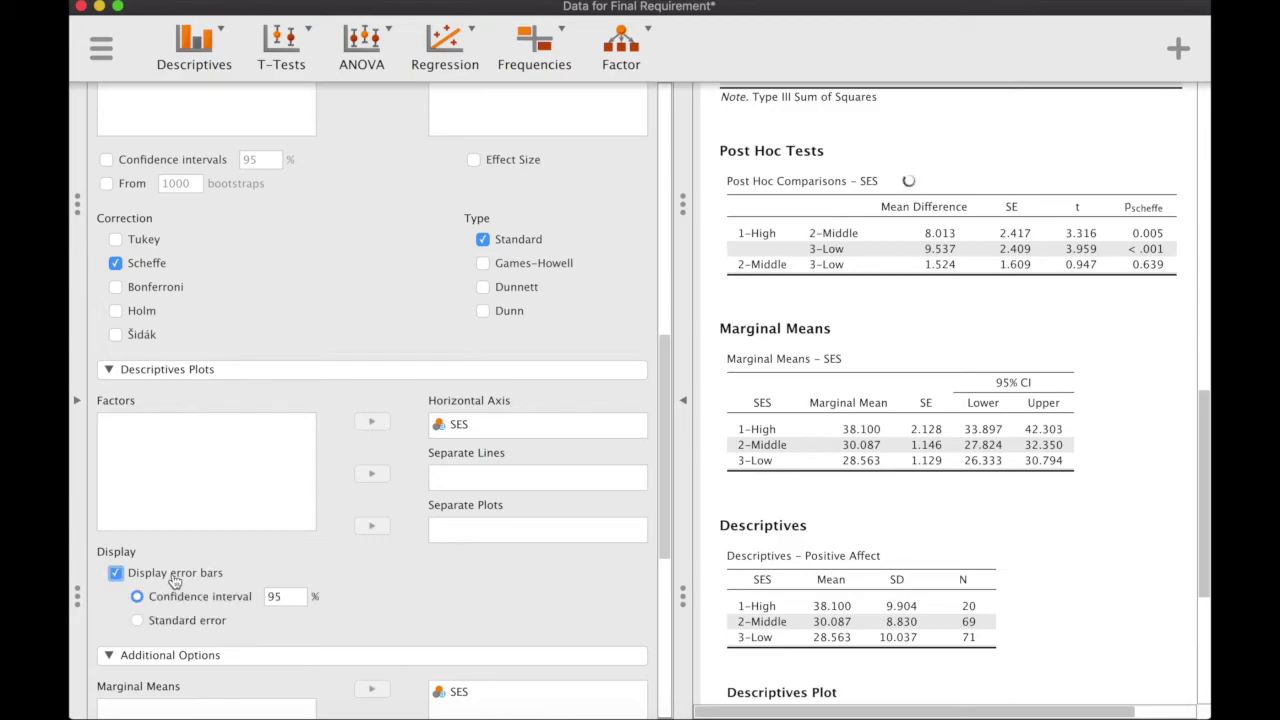
scroll(401, 537, "down", 3)
scroll(873, 484, "down", 5)
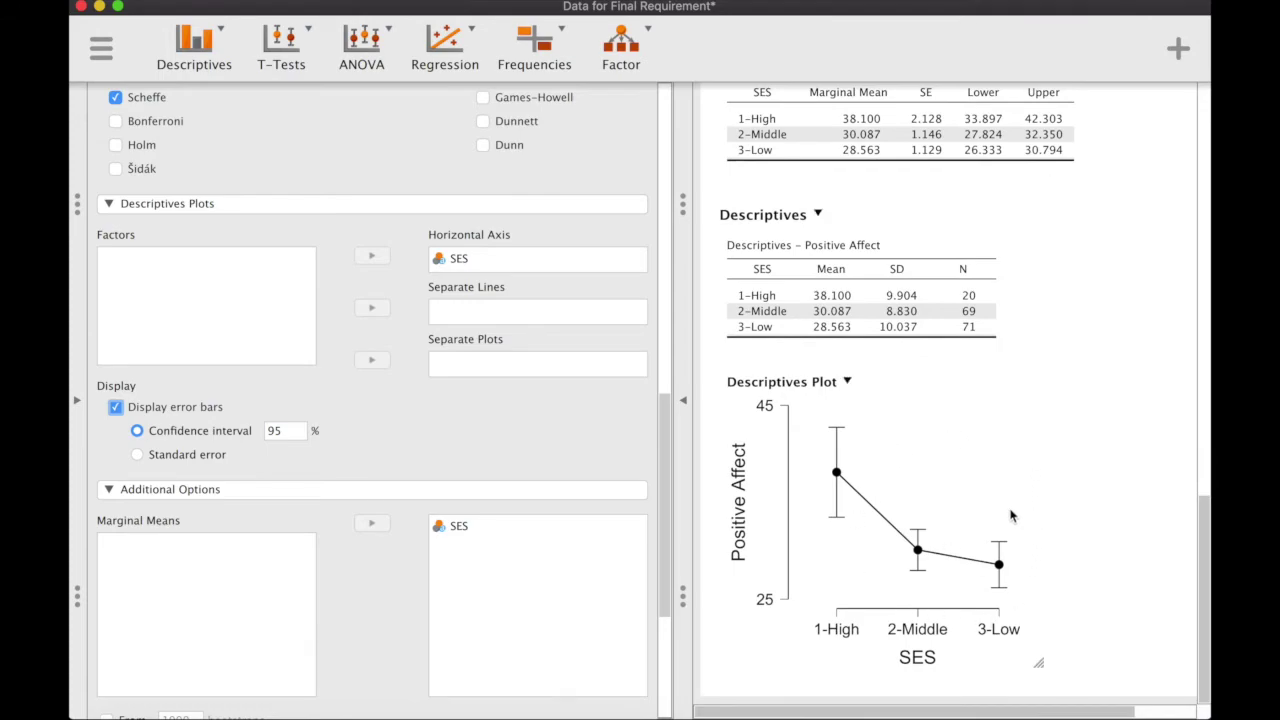
scroll(1010, 515, "up", 2)
scroll(1011, 517, "down", 1)
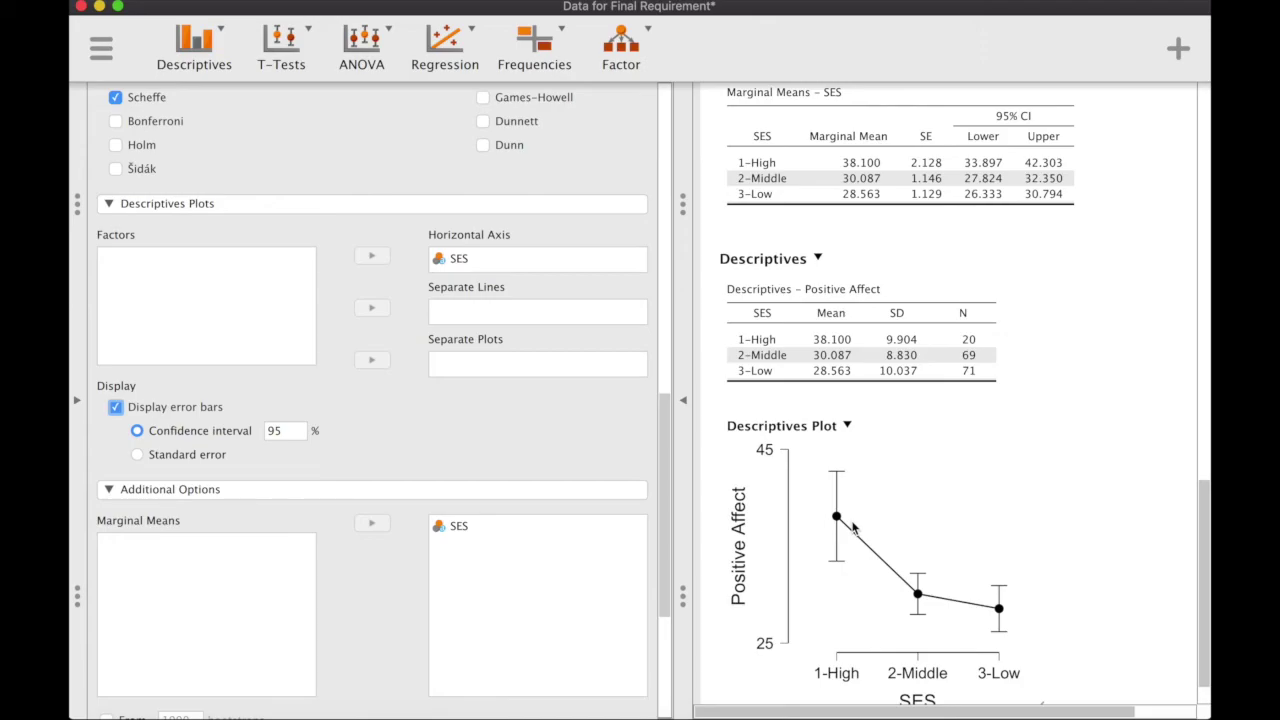
scroll(991, 488, "up", 10)
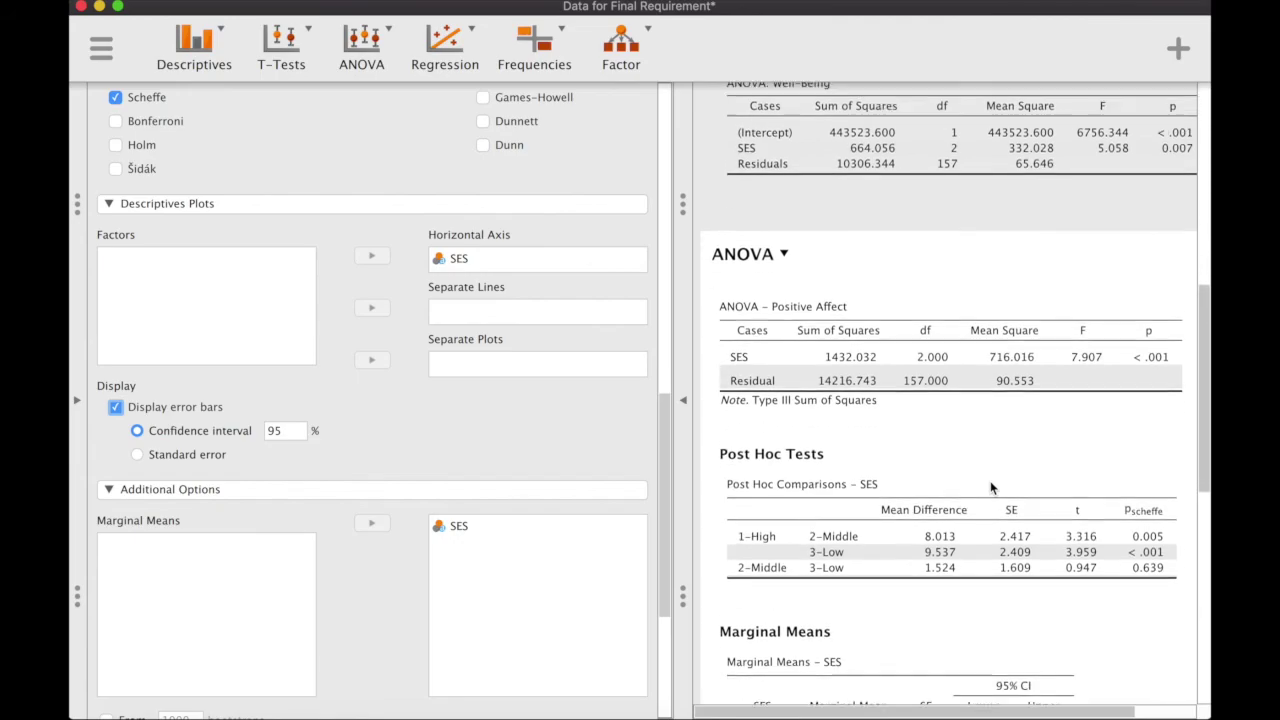
scroll(991, 488, "down", 2)
scroll(991, 487, "down", 2)
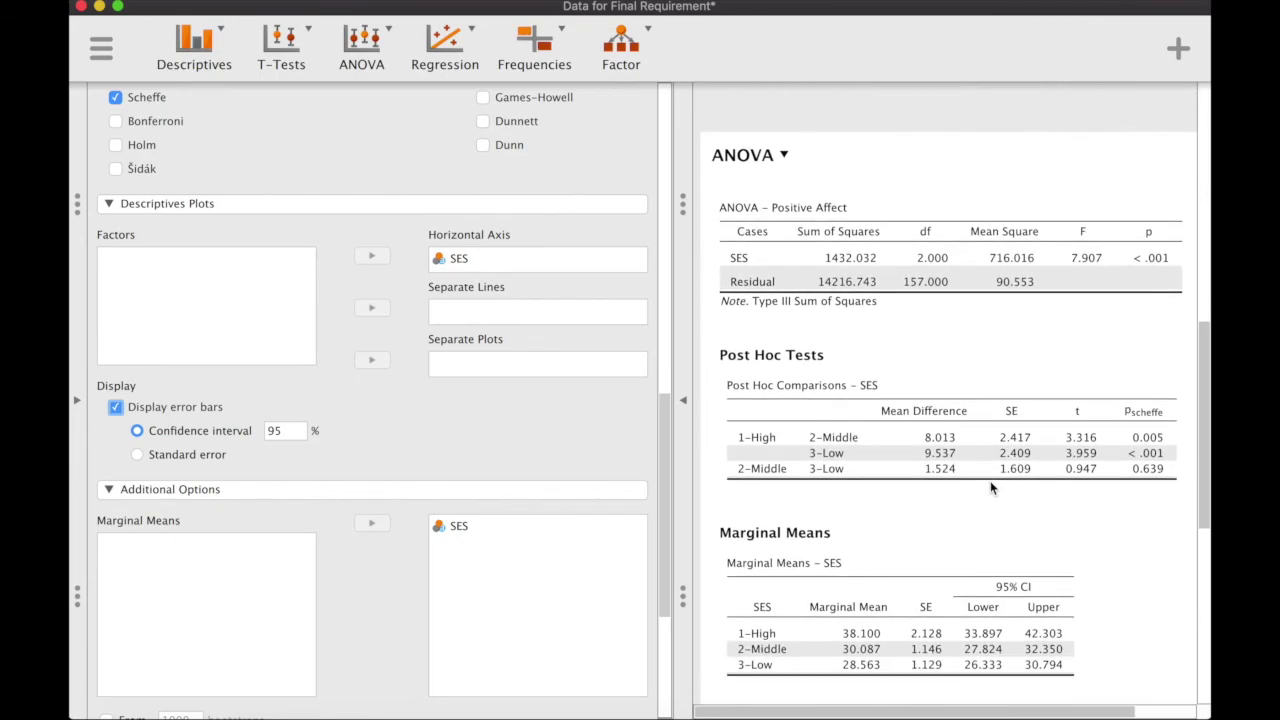
scroll(530, 468, "up", 2)
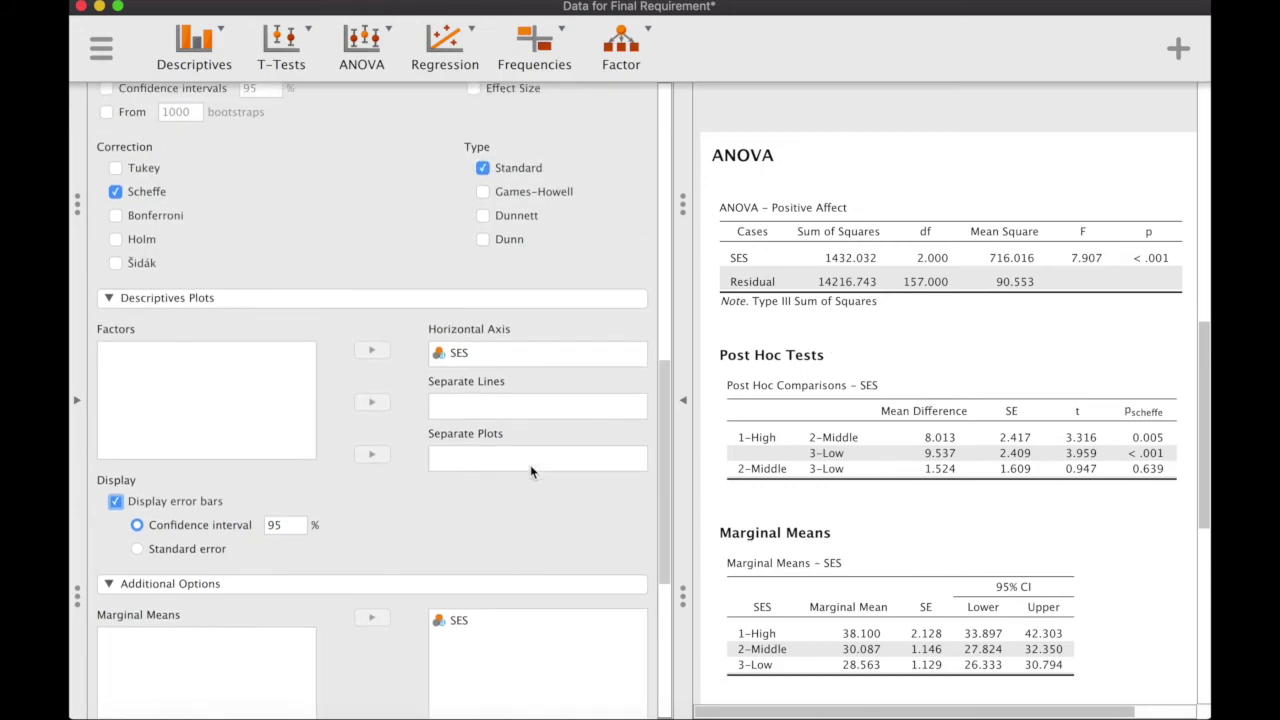
scroll(508, 197, "up", 3)
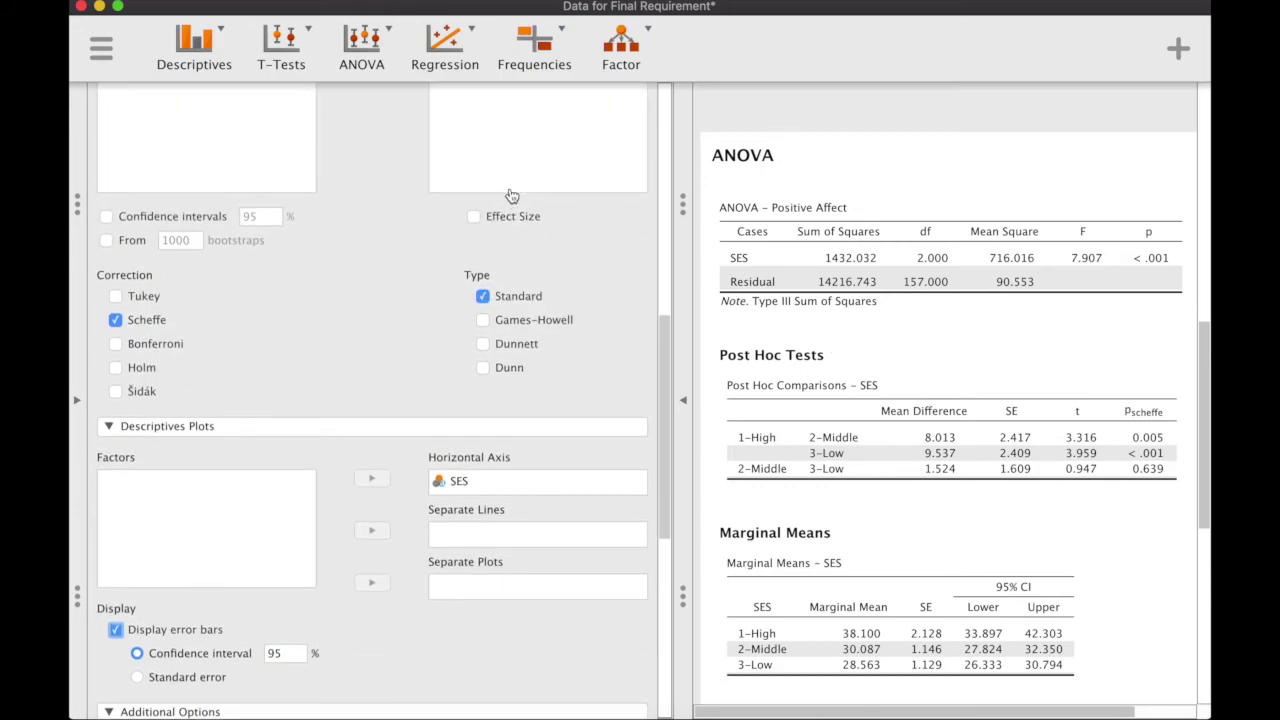
scroll(892, 216, "up", 6)
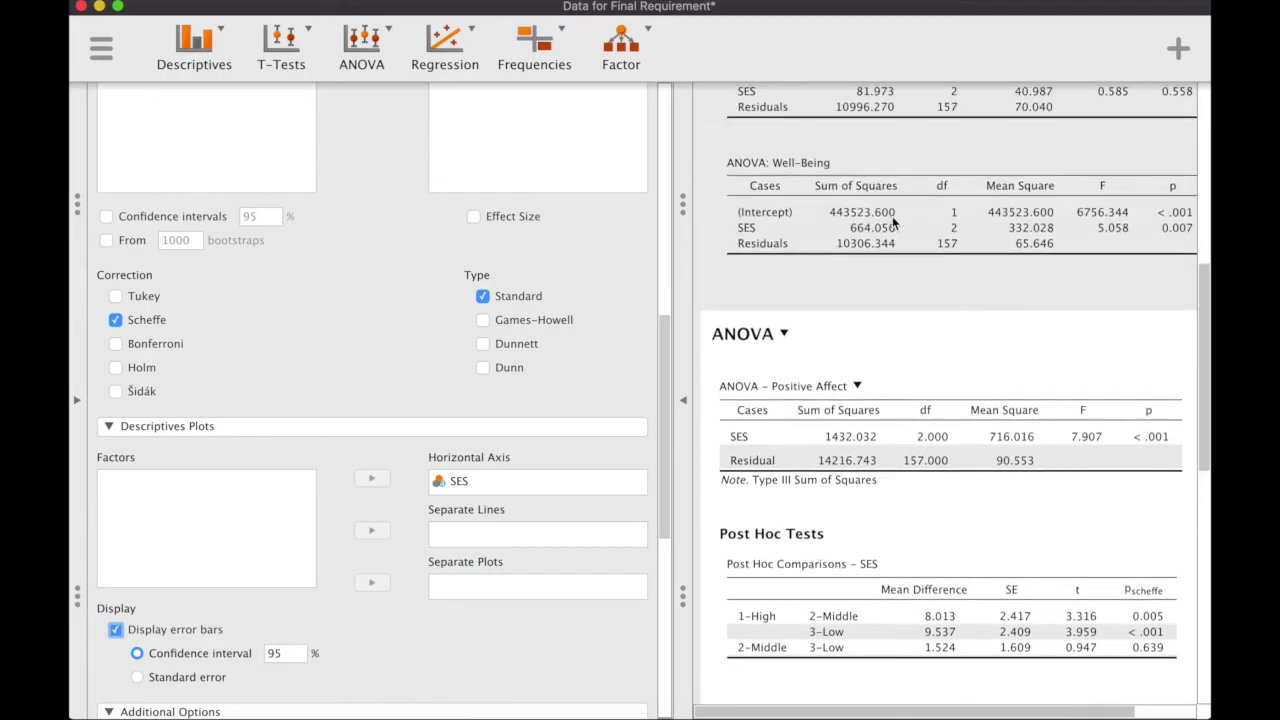
scroll(892, 216, "up", 1)
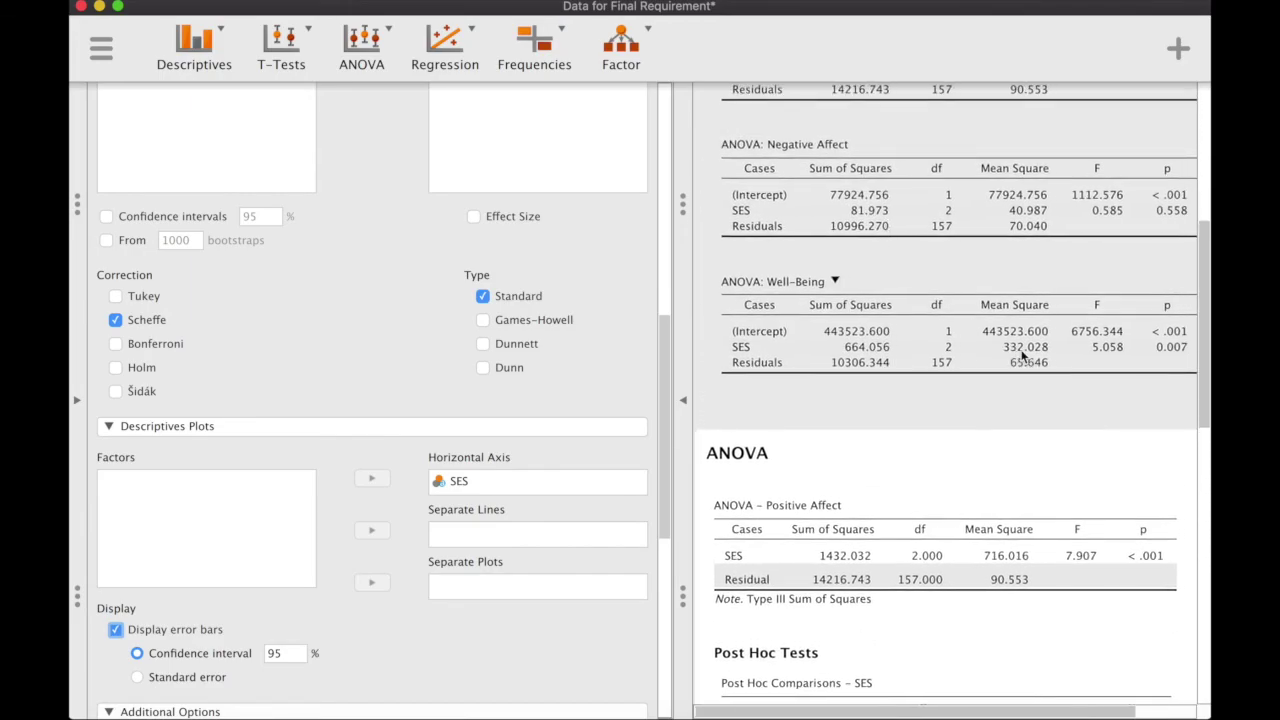
scroll(1022, 355, "right", 2)
scroll(1022, 355, "left", 2)
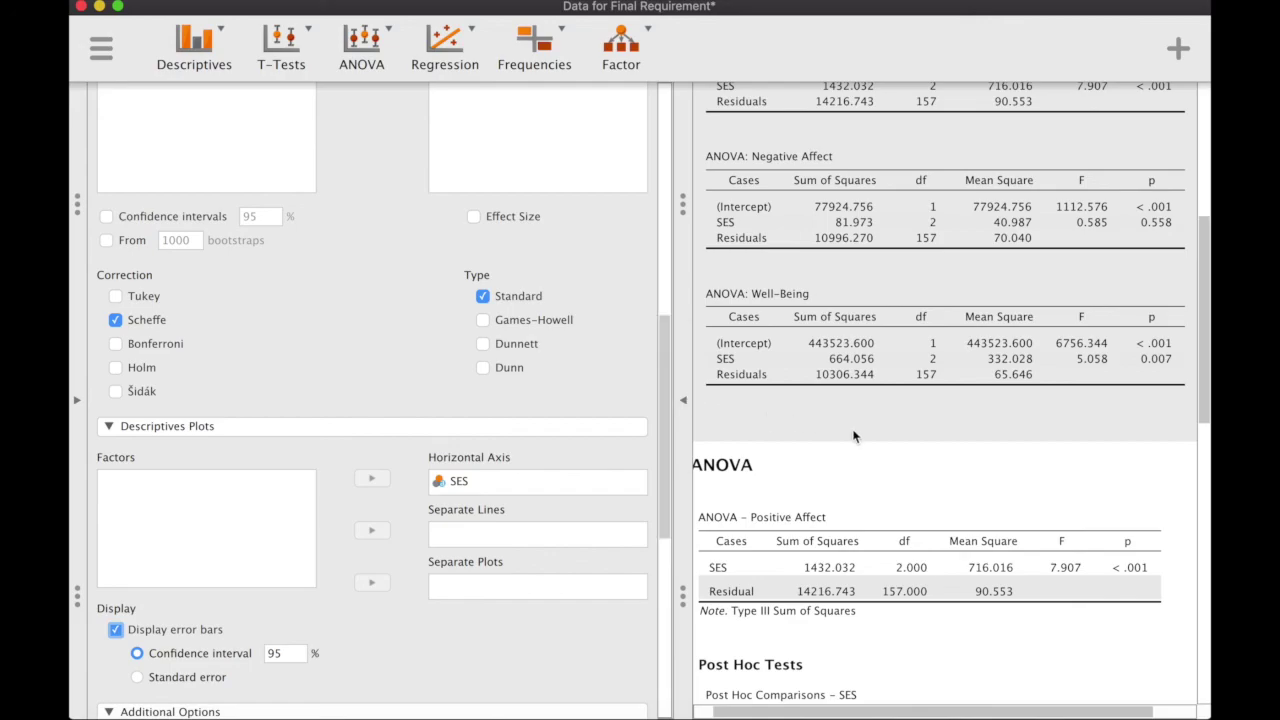
scroll(880, 450, "down", 3)
scroll(882, 452, "down", 2)
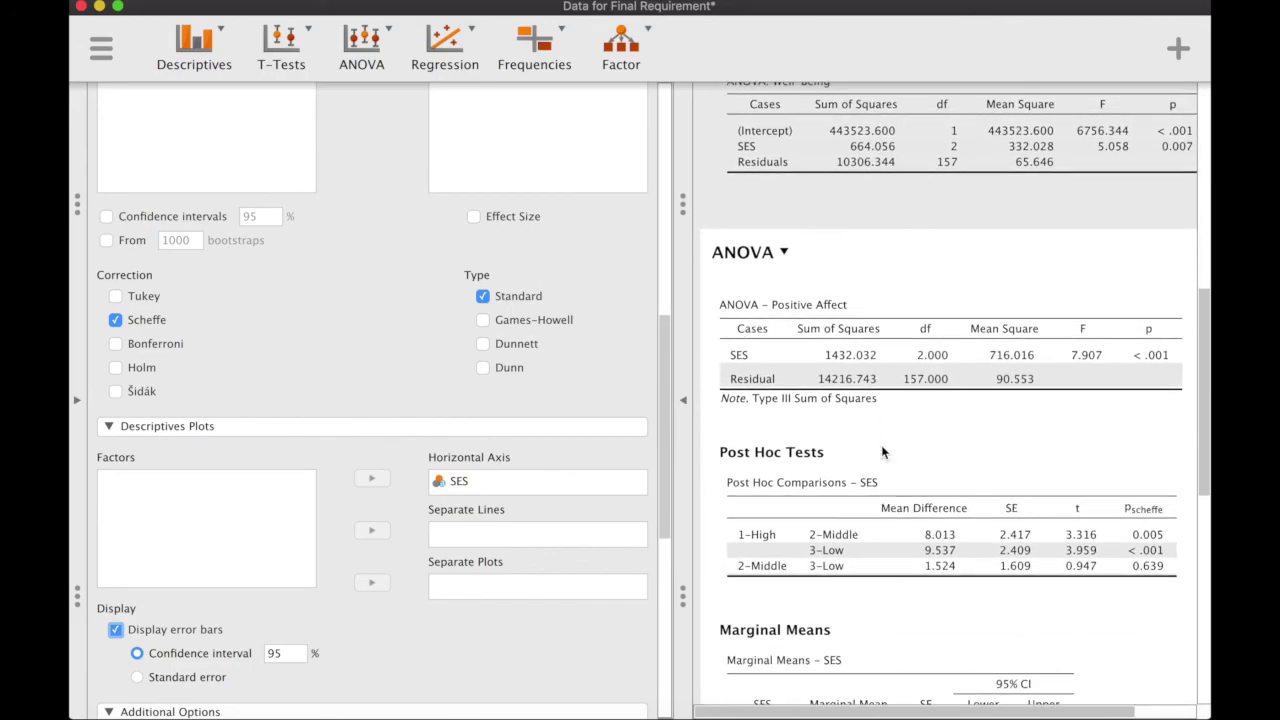